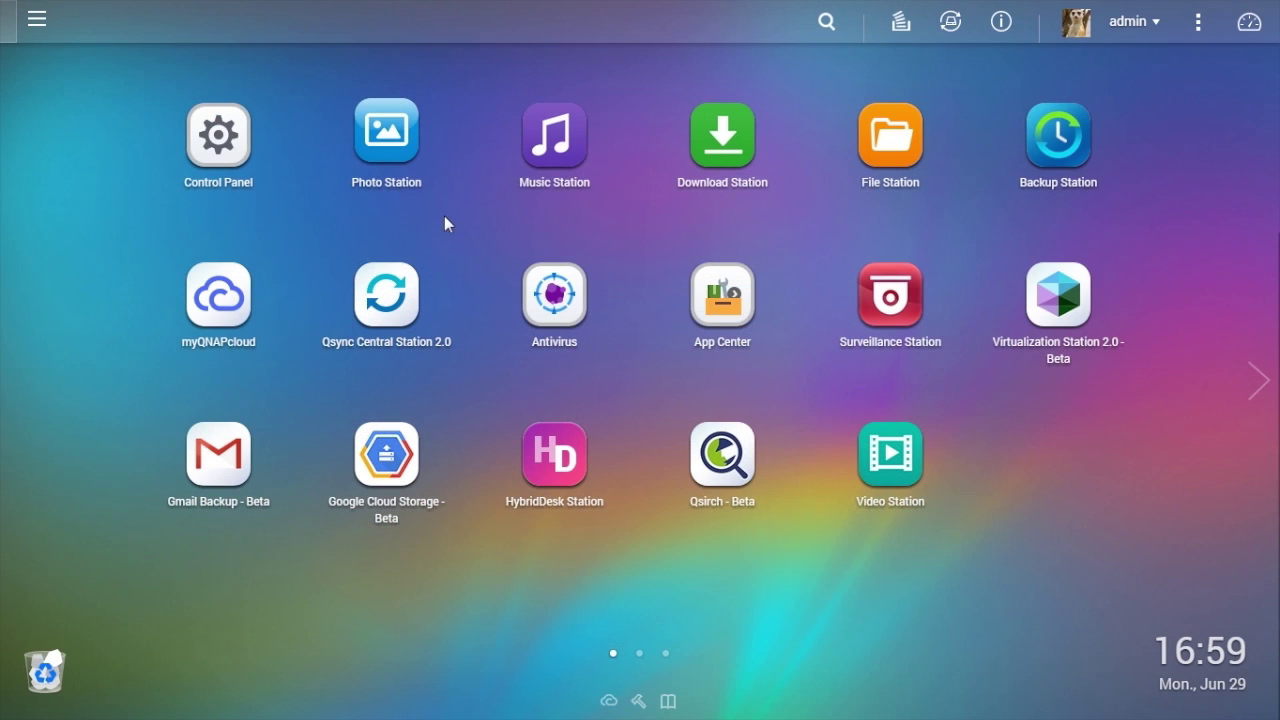
# Launch Photo Station full-screen and switch it to Manage mode.
pyautogui.click(390, 150)
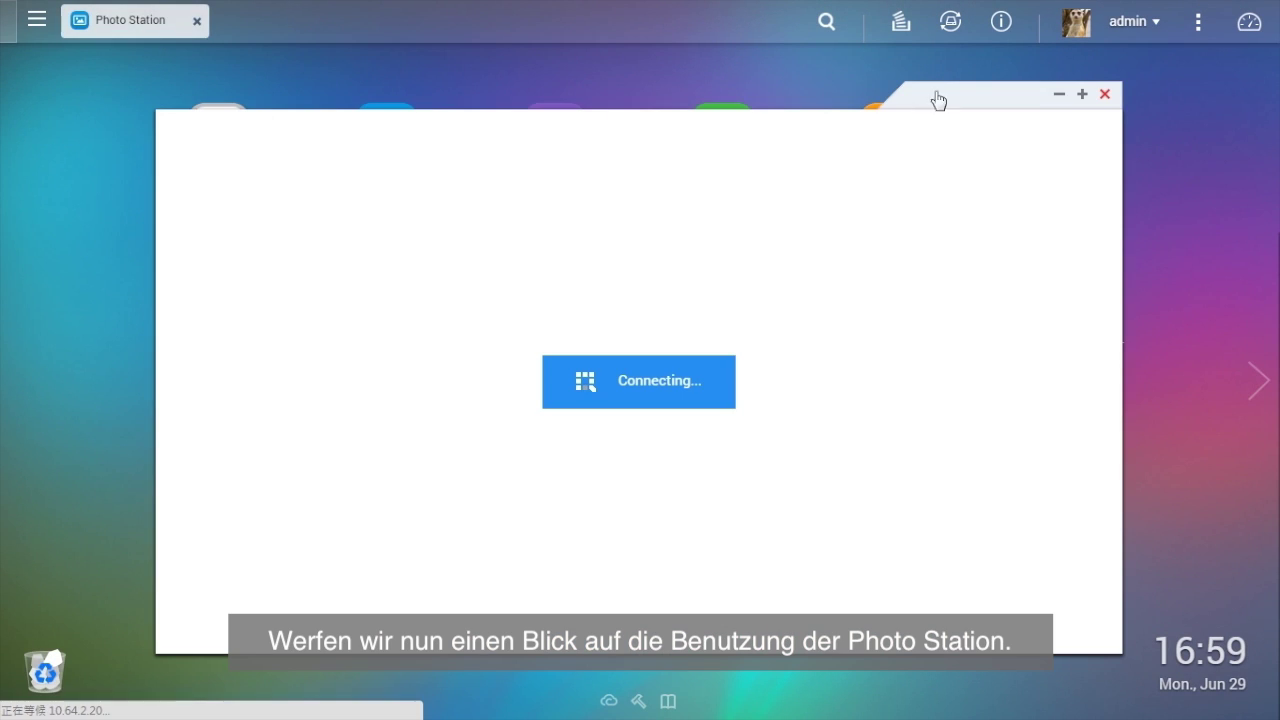
pyautogui.click(1082, 95)
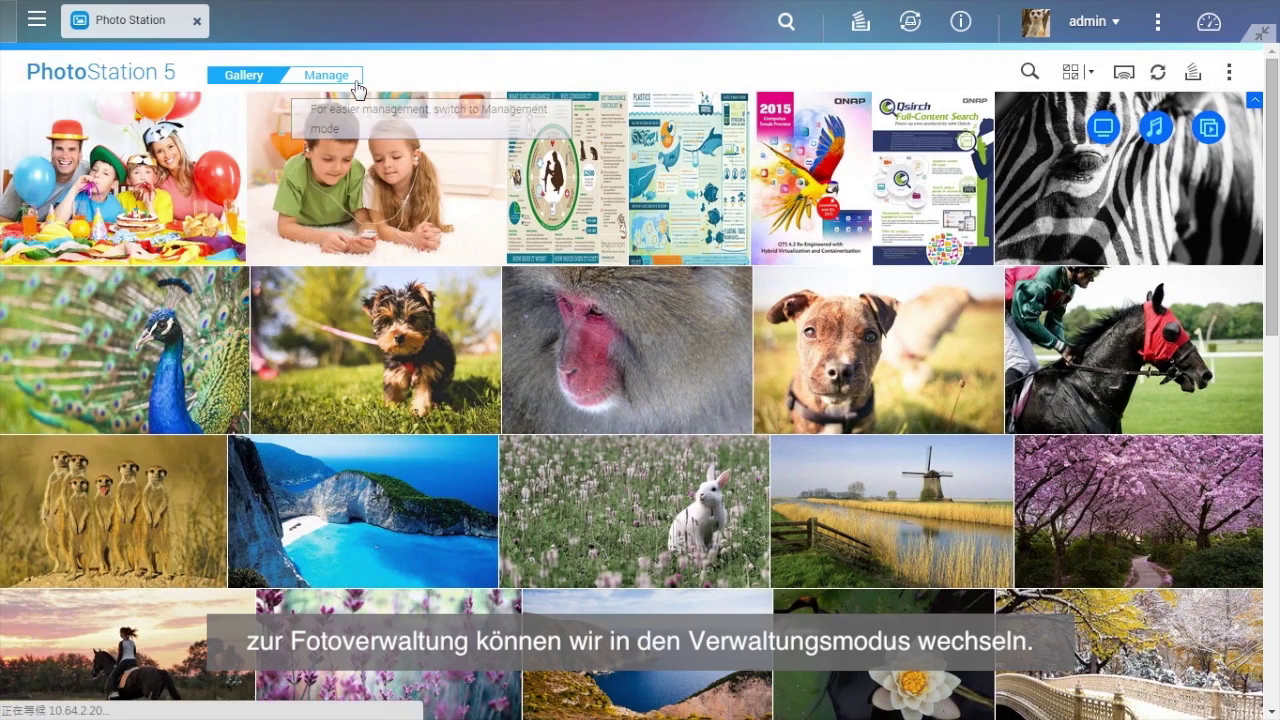
pyautogui.click(356, 79)
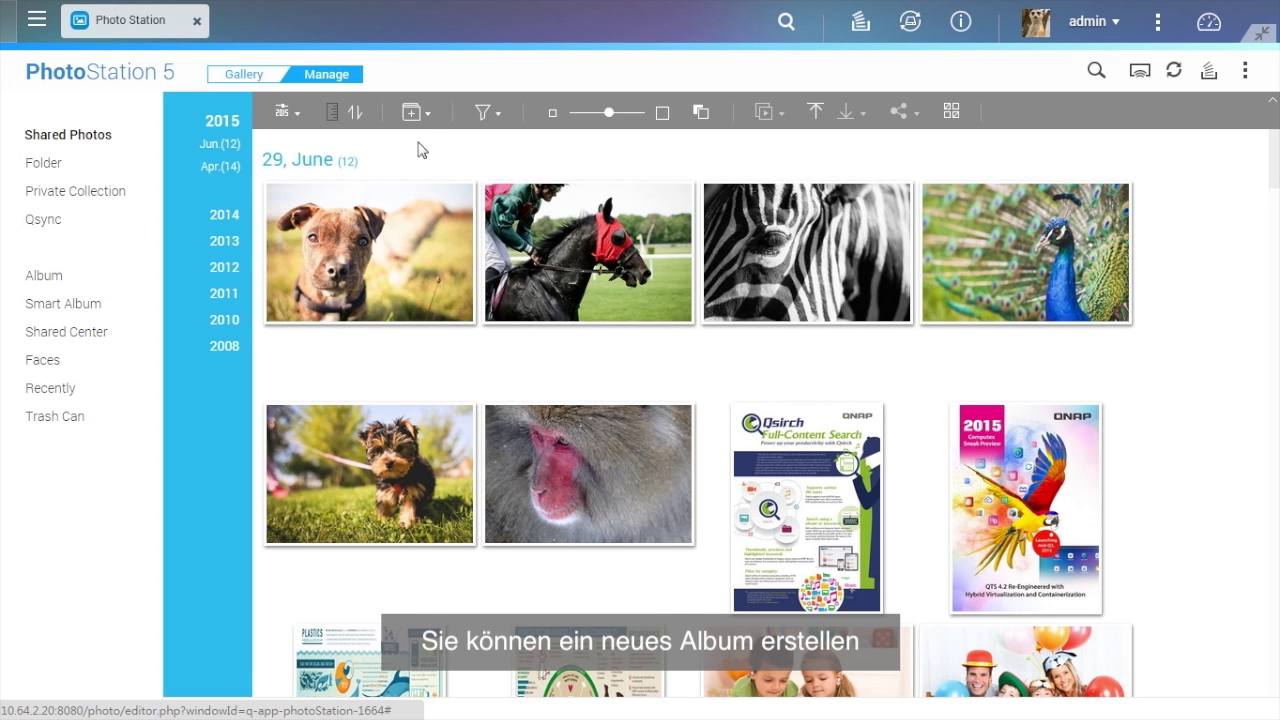
# Create a regular album named 'Favorite'.
pyautogui.click(428, 116)
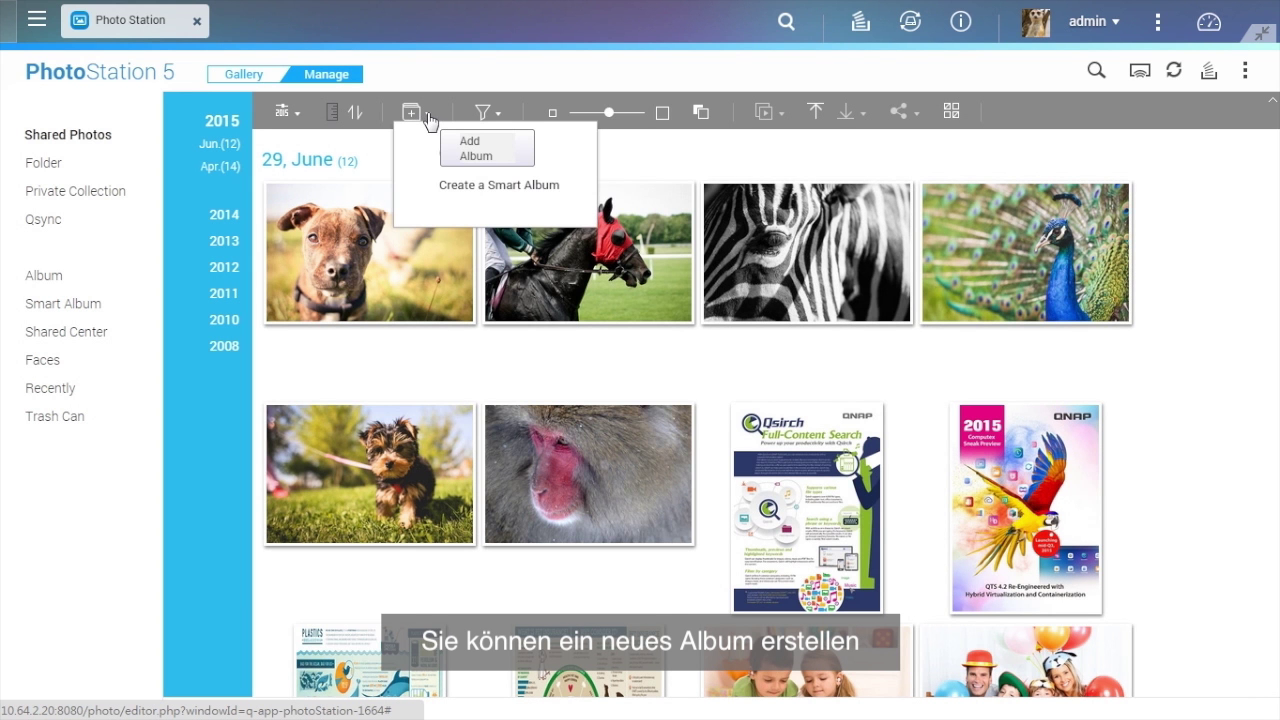
pyautogui.click(573, 160)
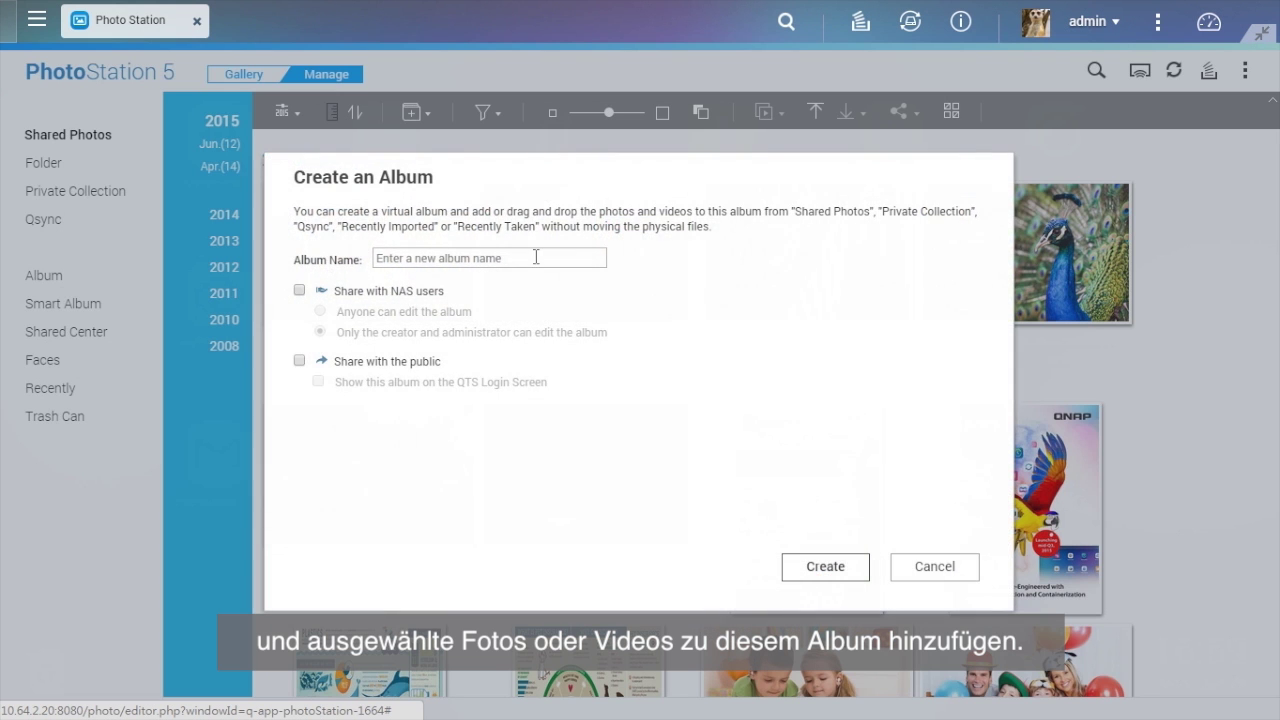
pyautogui.click(536, 257)
pyautogui.write('Favorite')
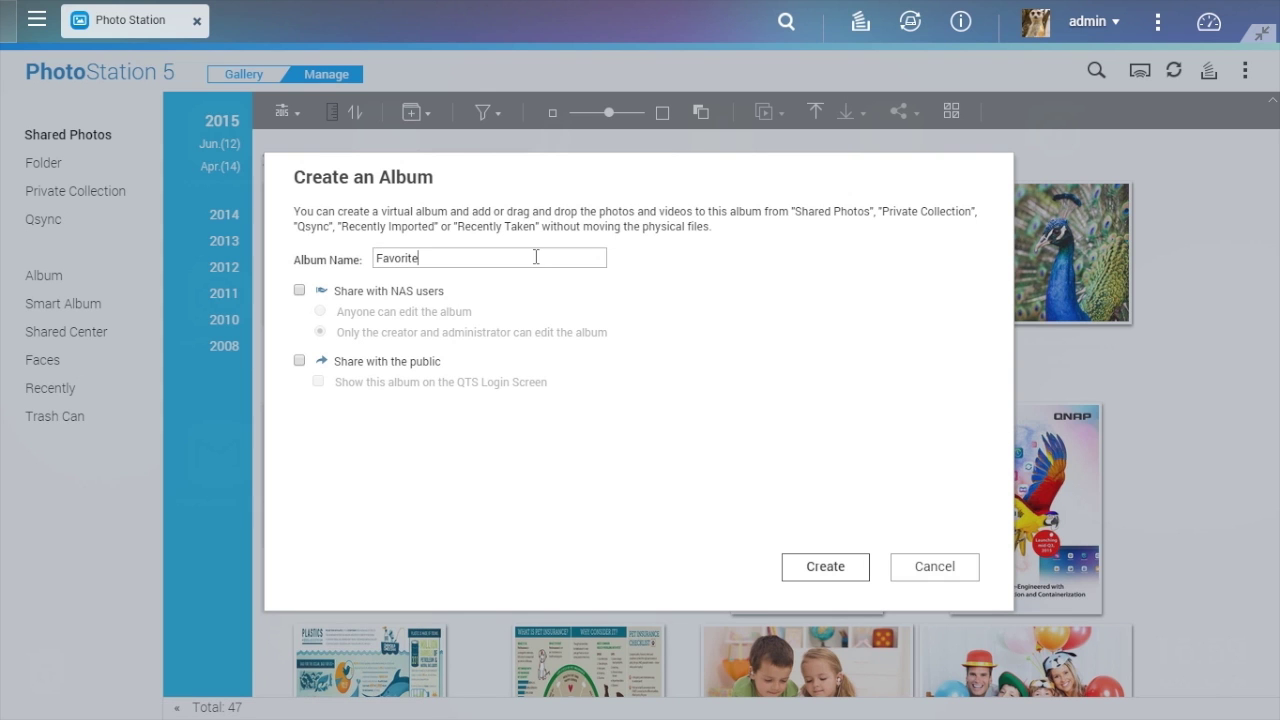
pyautogui.click(855, 568)
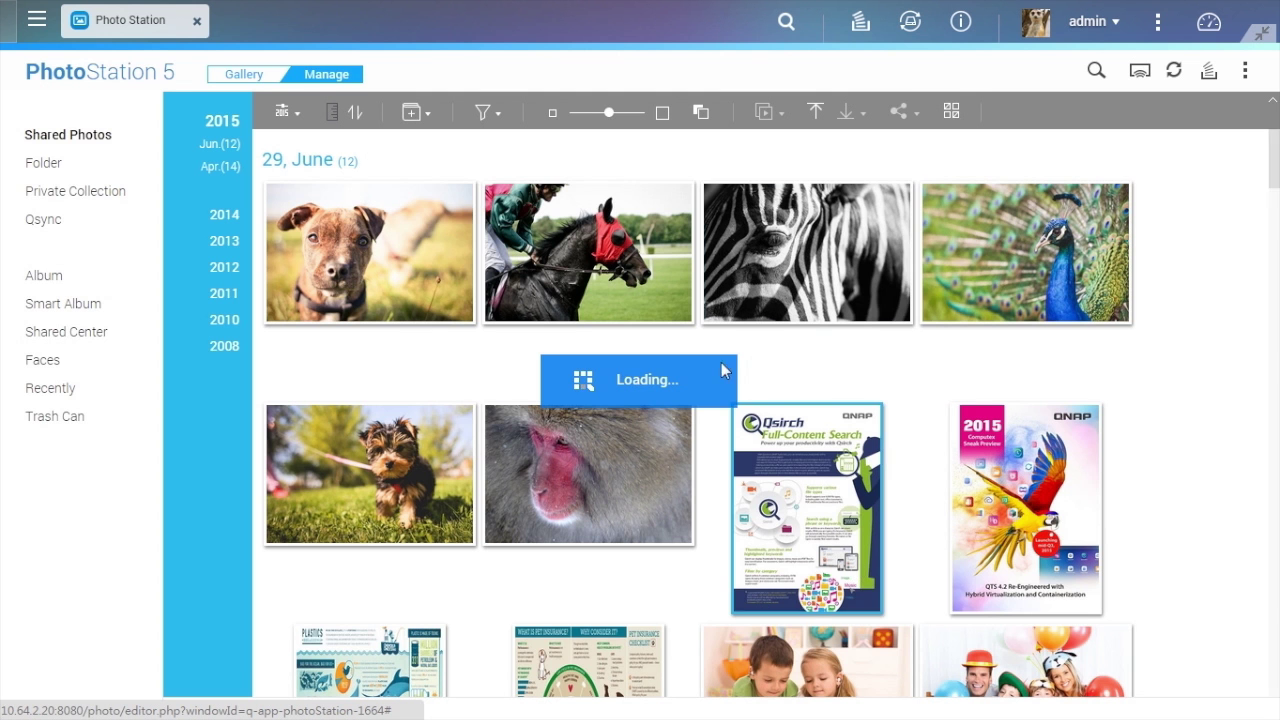
# Drag the dog, horse and zebra photos onto the Favorite album, then open Favorite.
pyautogui.click(400, 250)
pyautogui.click(660, 243)
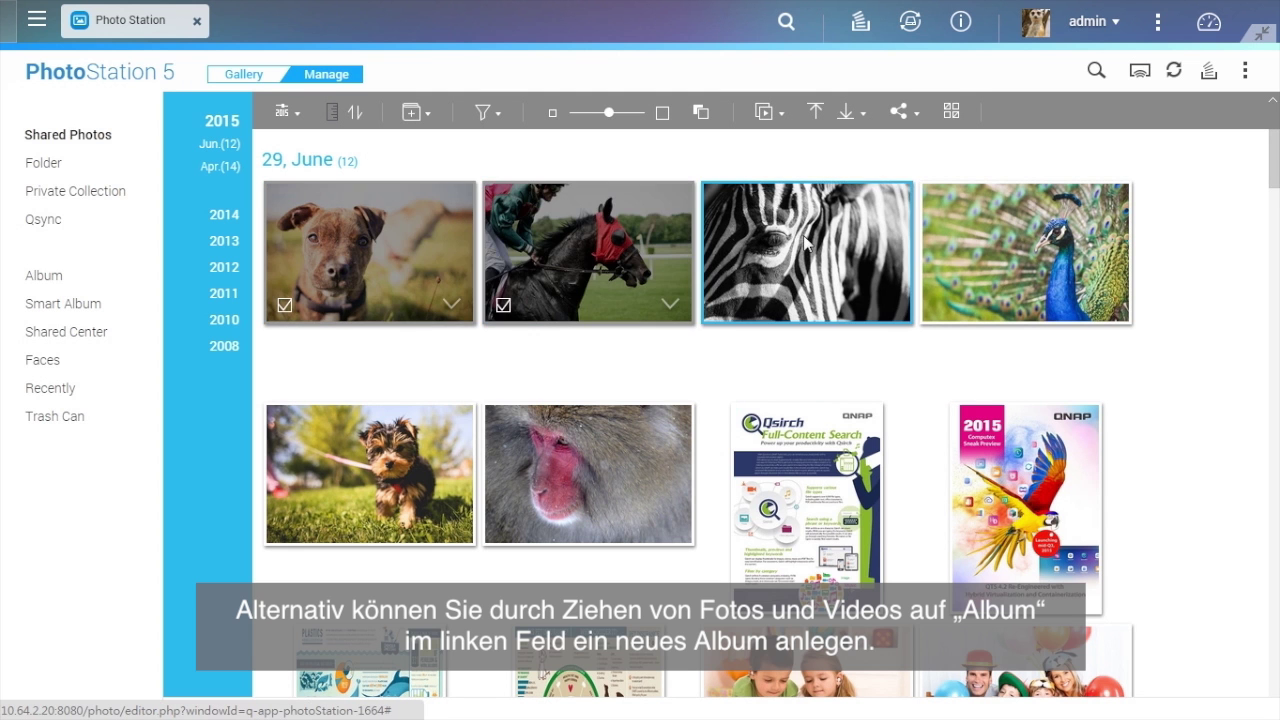
pyautogui.click(812, 244)
pyautogui.moveTo(572, 246); pyautogui.dragTo(134, 332)
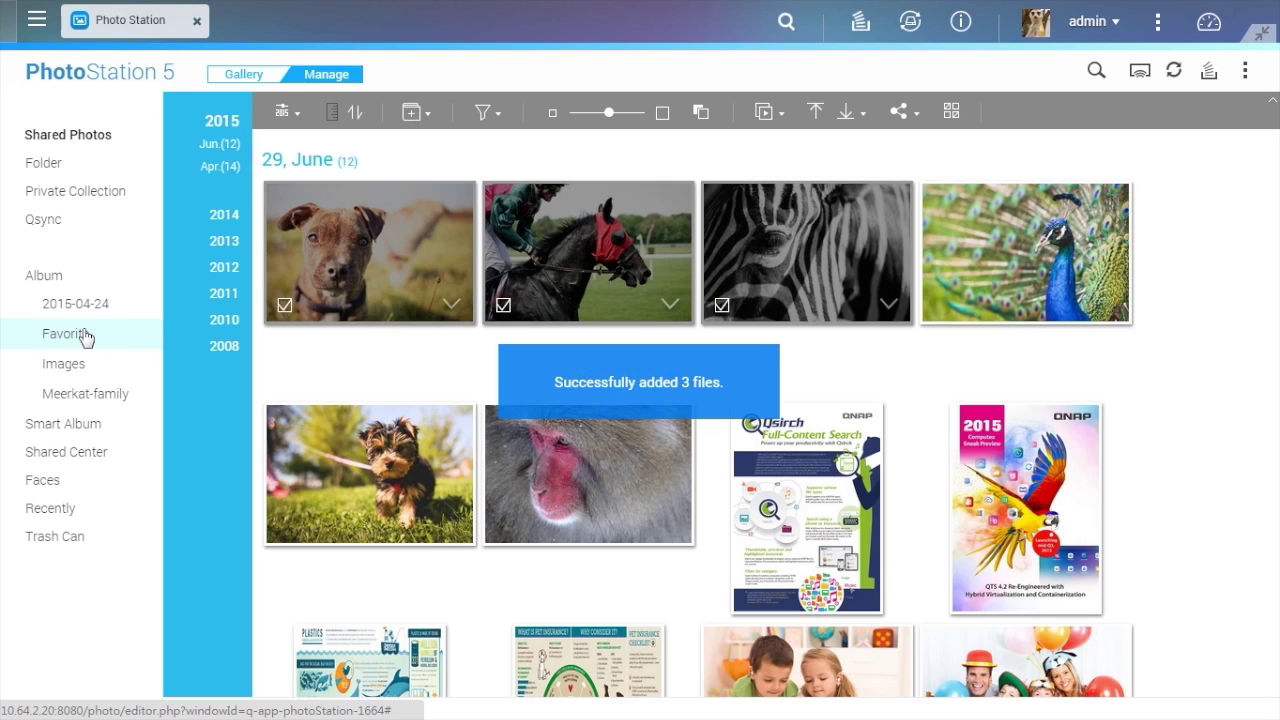
pyautogui.click(86, 336)
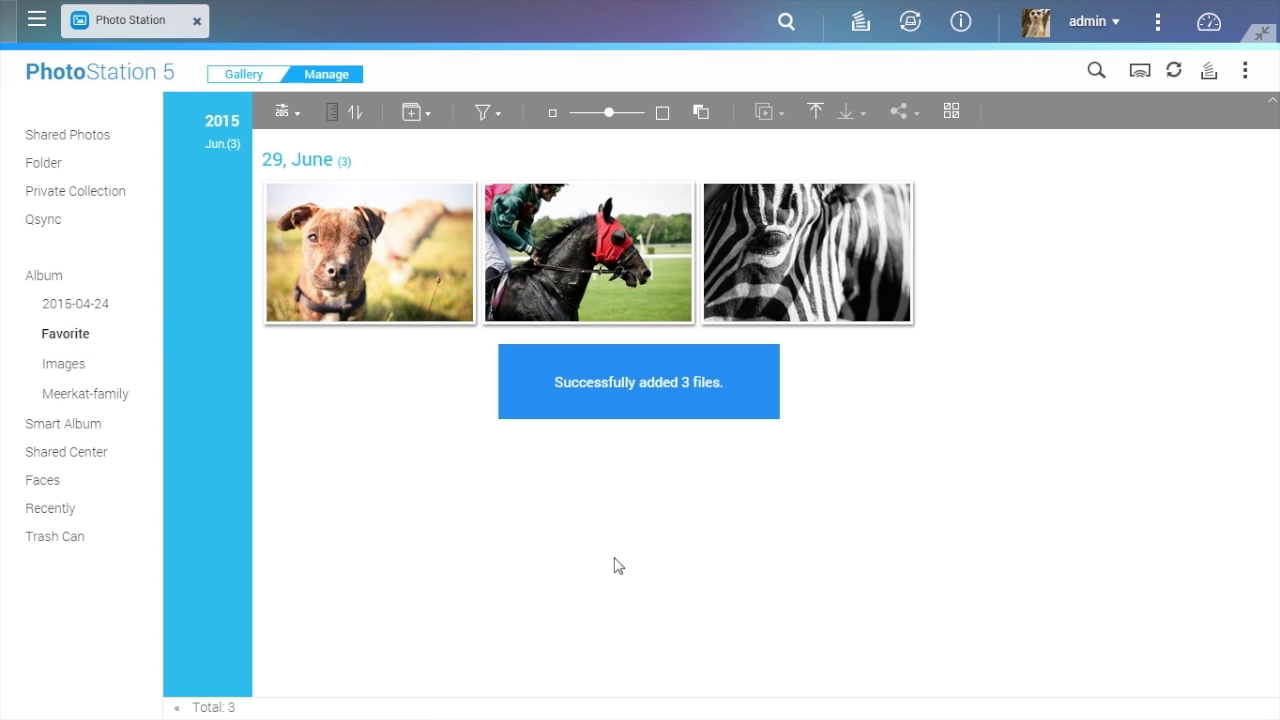
# Create an 'Animal' album from the Animal folder under Multimedia.
pyautogui.click(93, 163)
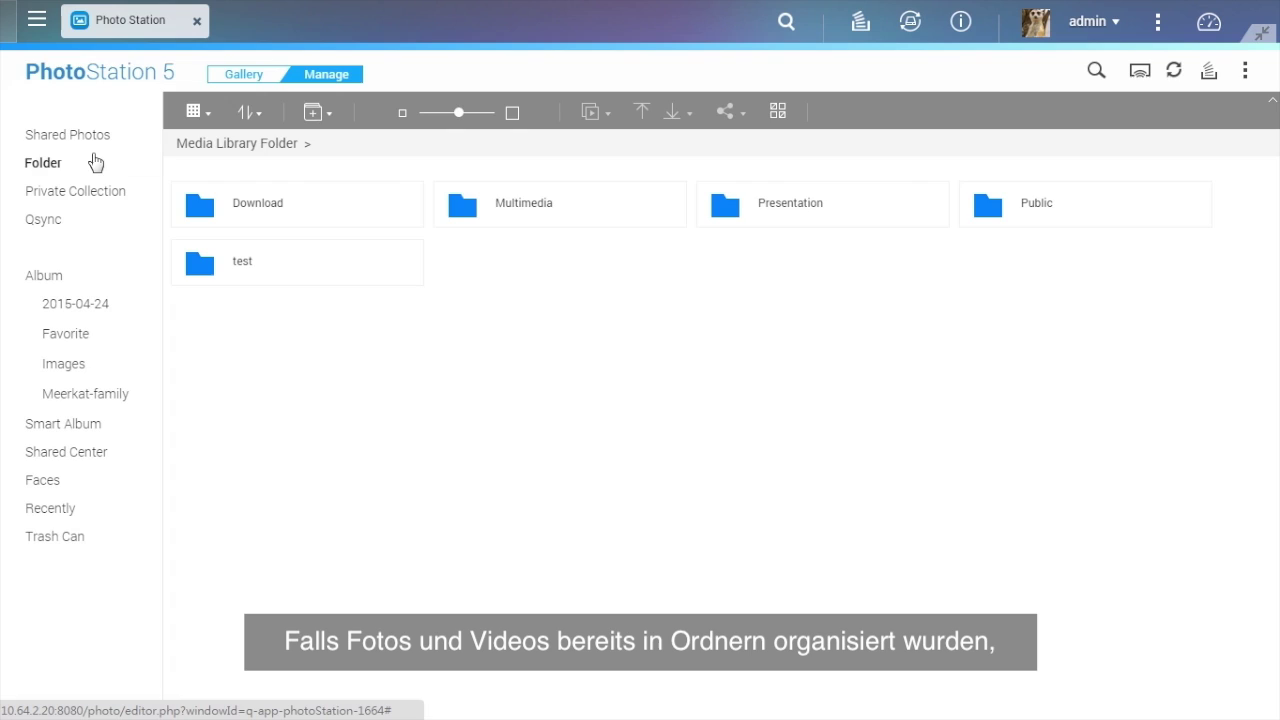
pyautogui.click(627, 216)
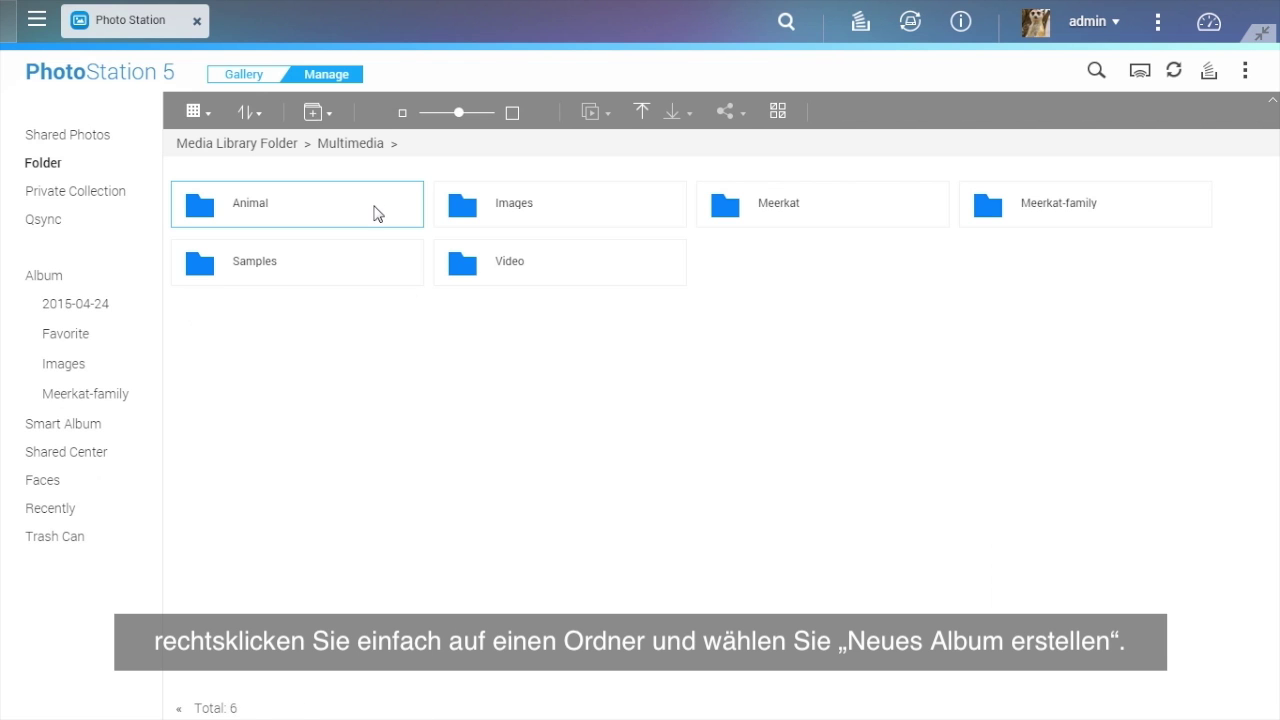
pyautogui.rightClick(373, 209)
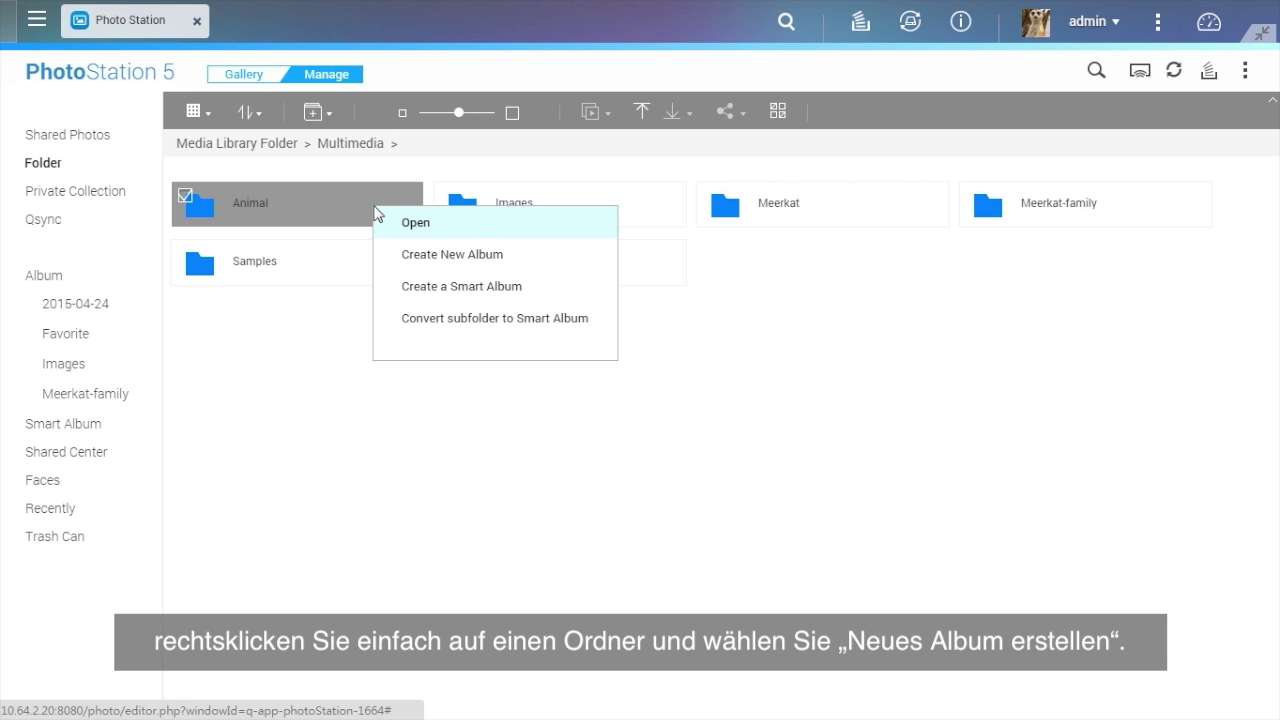
pyautogui.click(587, 261)
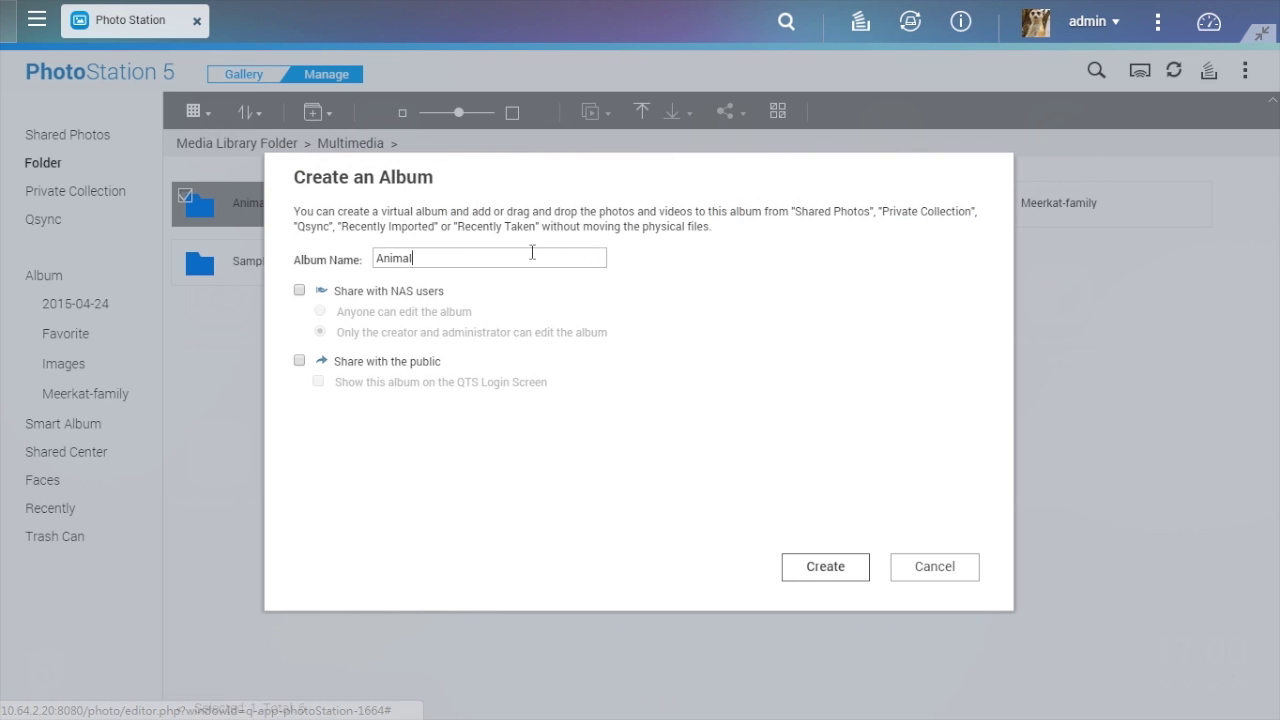
pyautogui.click(849, 577)
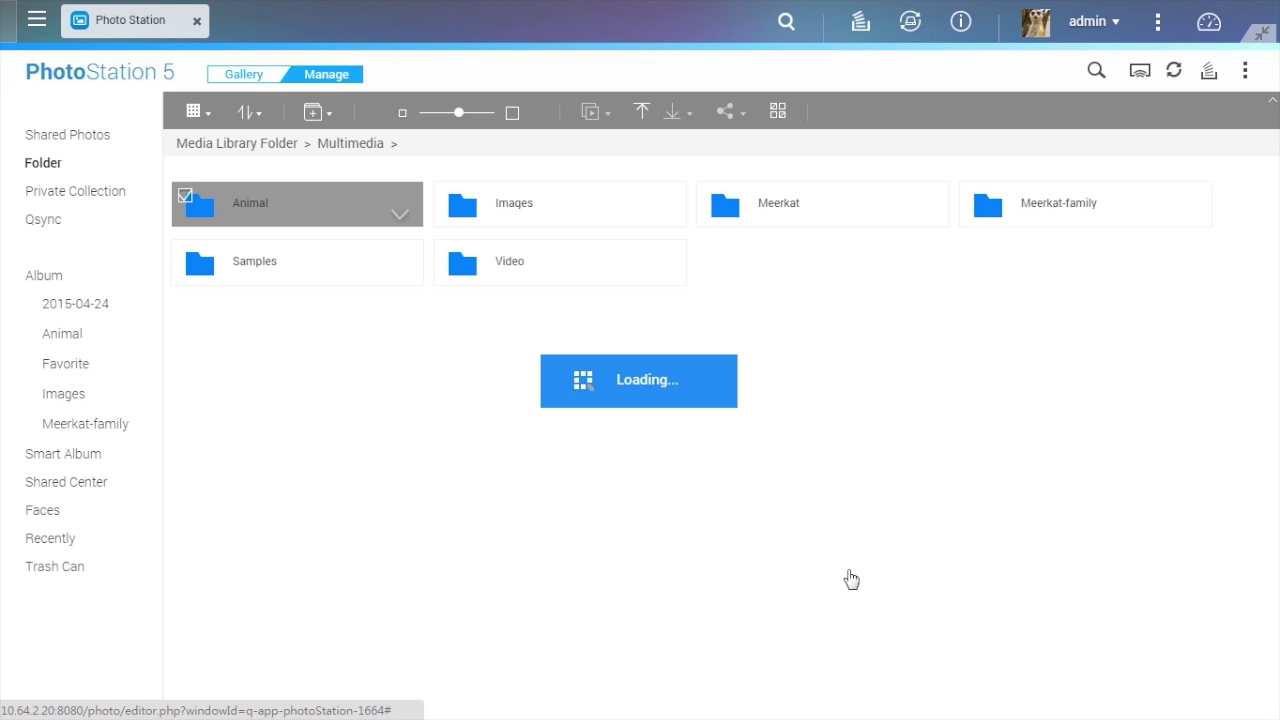
# Start a new smart album using the 'Today in history' criterion.
pyautogui.click(131, 455)
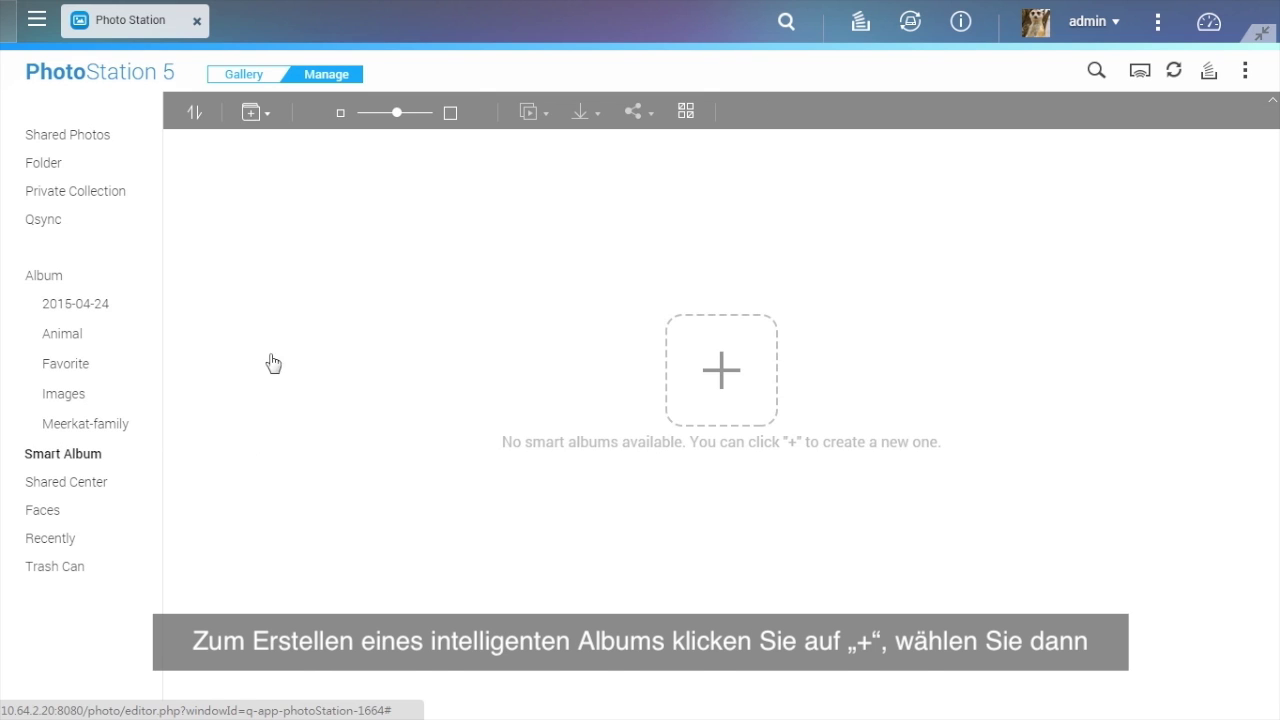
pyautogui.click(268, 114)
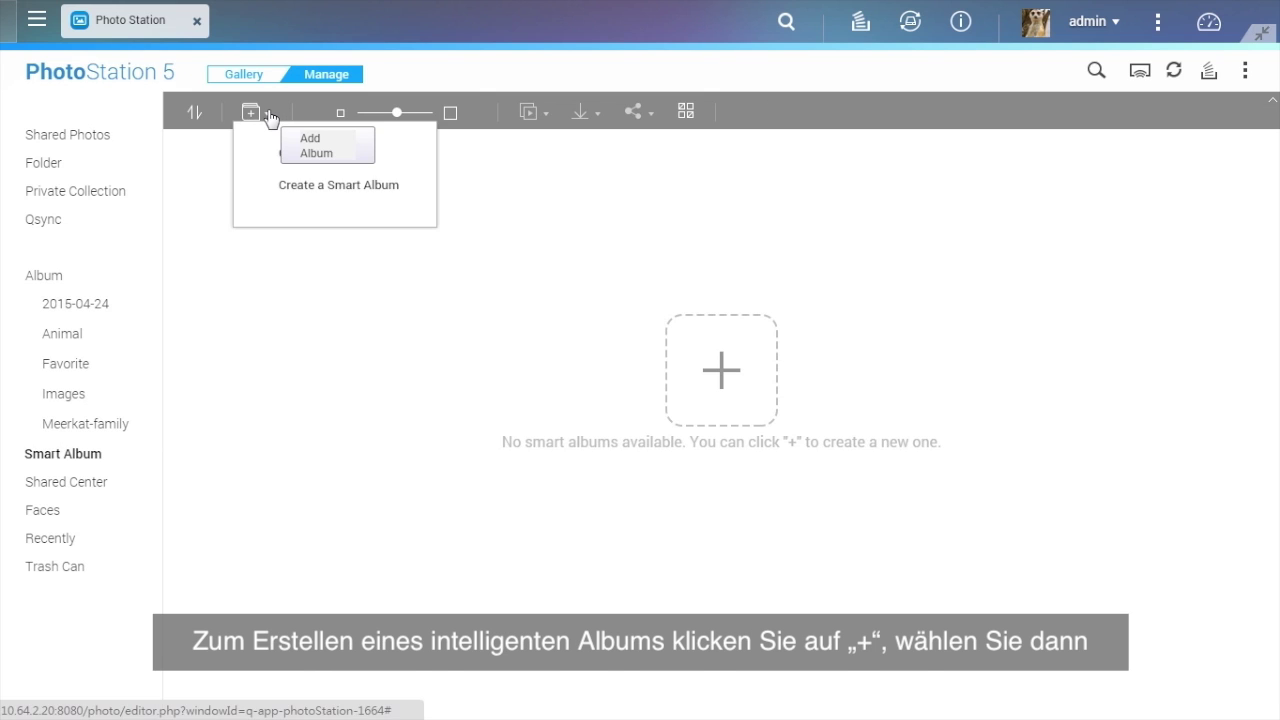
pyautogui.click(424, 192)
pyautogui.click(430, 257)
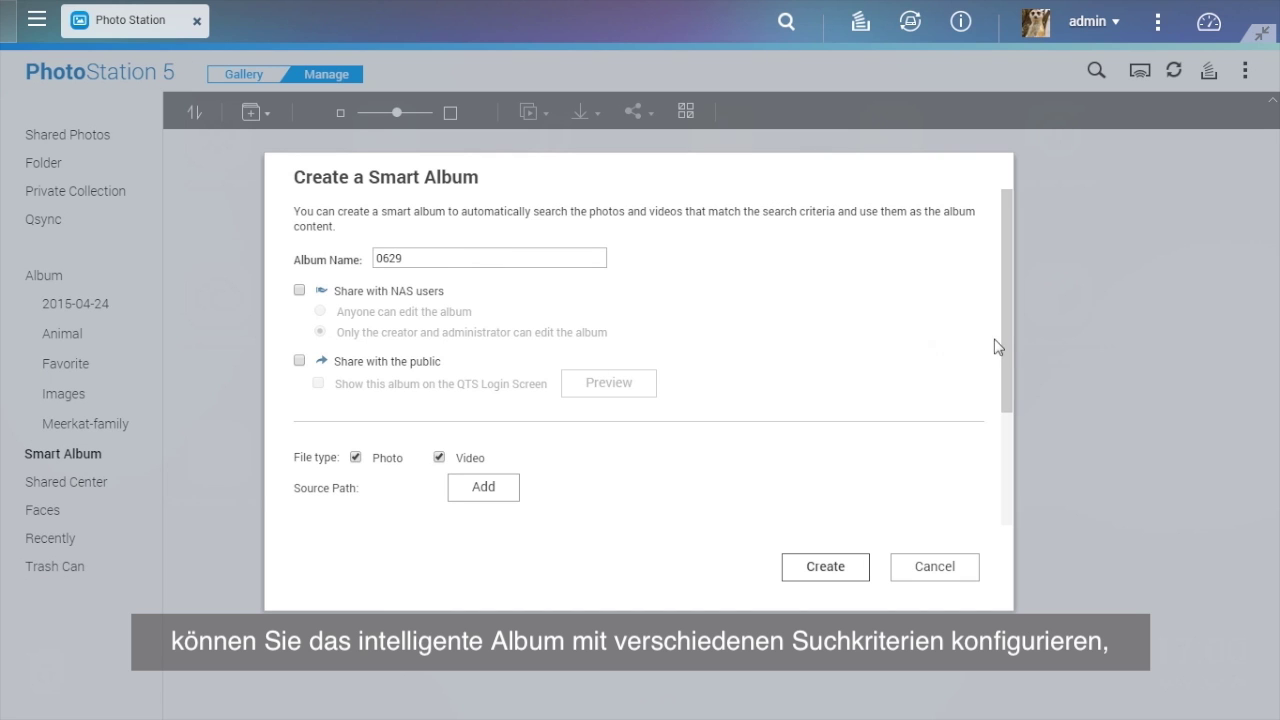
pyautogui.moveTo(1008, 338); pyautogui.dragTo(994, 463)
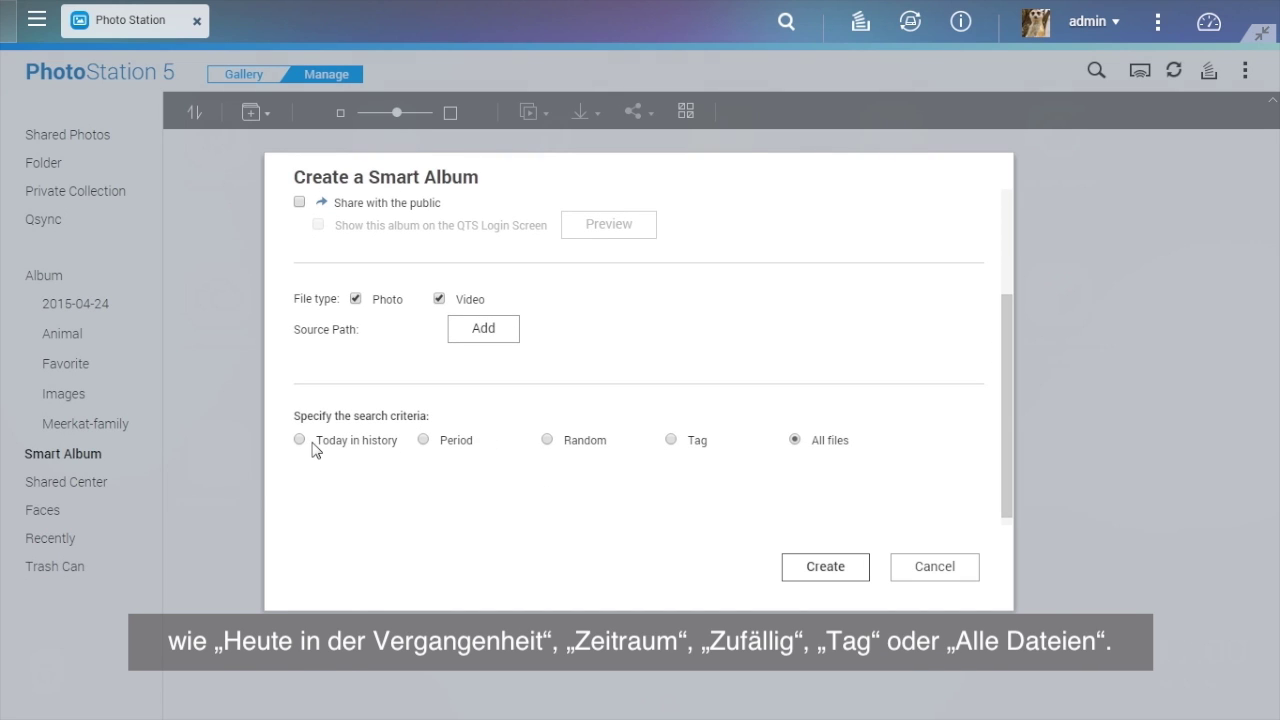
pyautogui.click(340, 443)
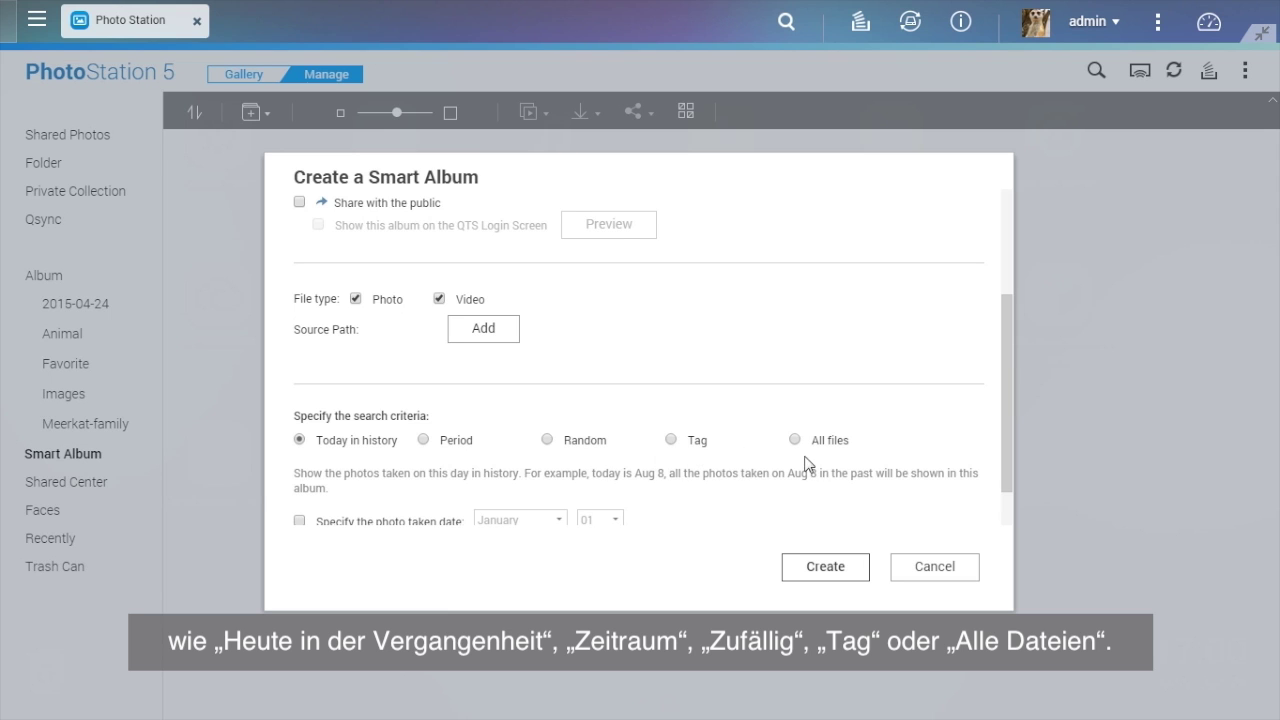
# Set the photo-taken date to June 29 and create the smart album.
pyautogui.scroll(-1, 418, 518)
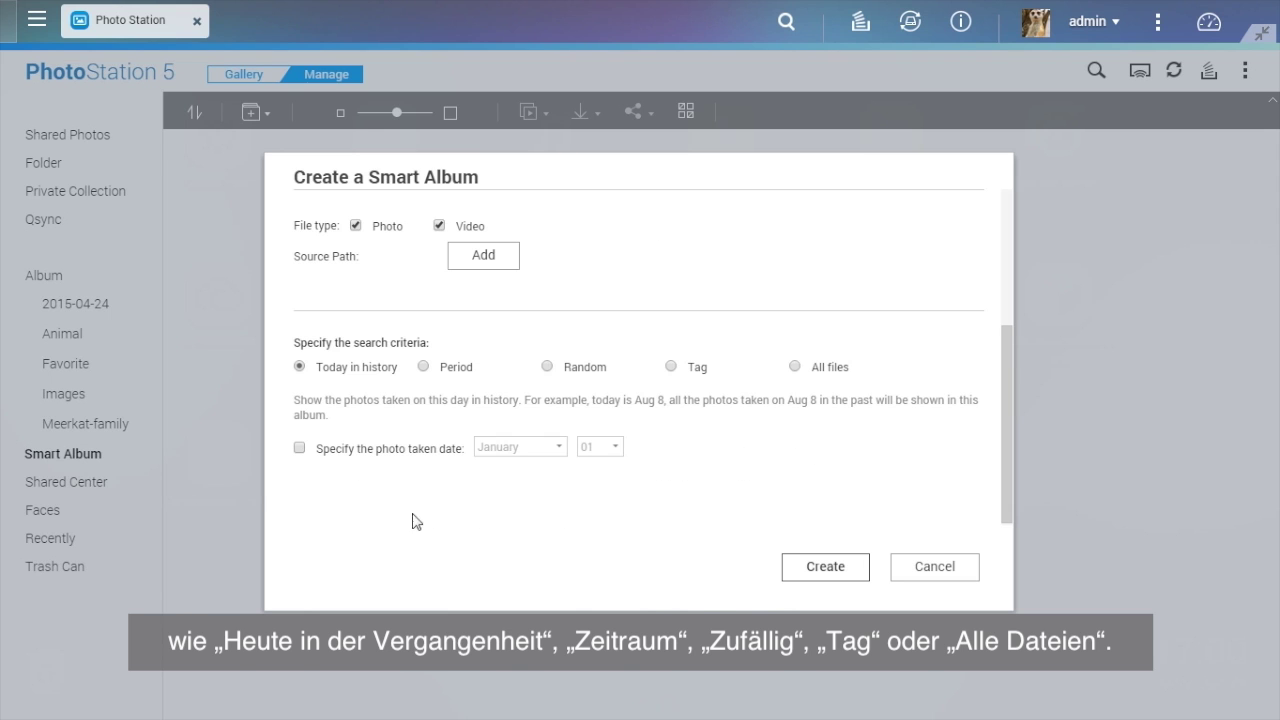
pyautogui.click(382, 452)
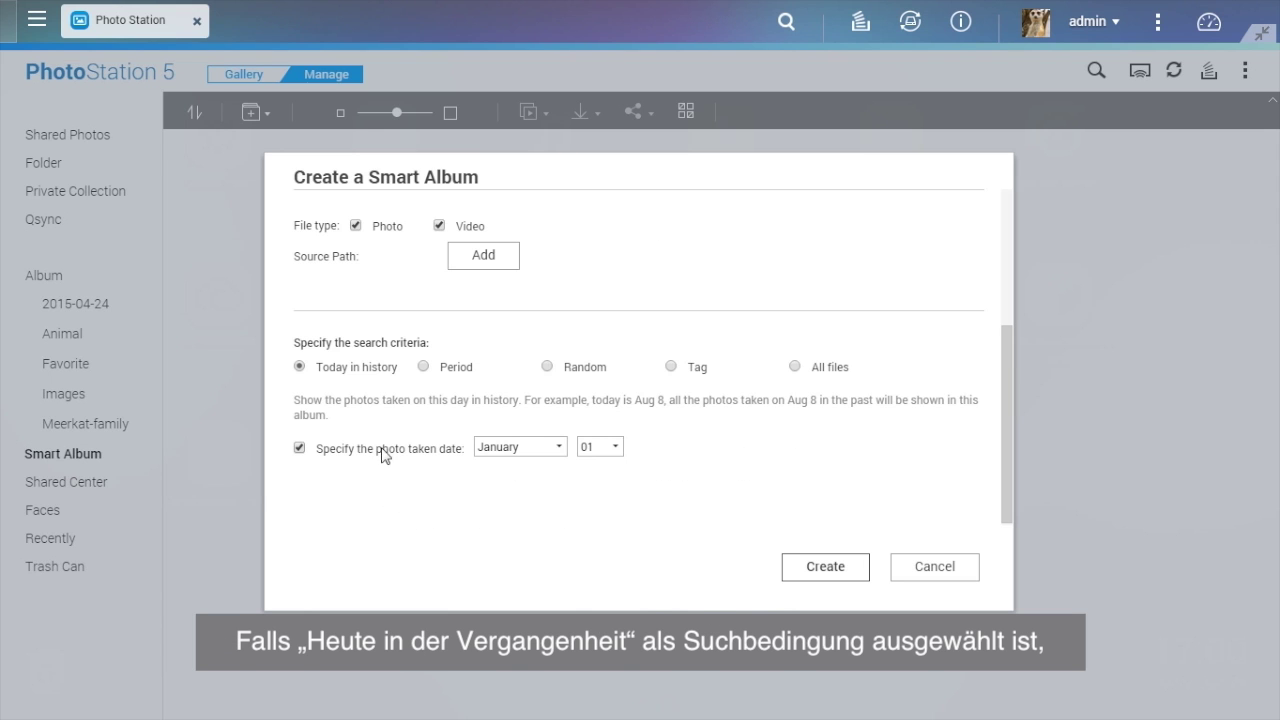
pyautogui.click(556, 452)
pyautogui.click(490, 571)
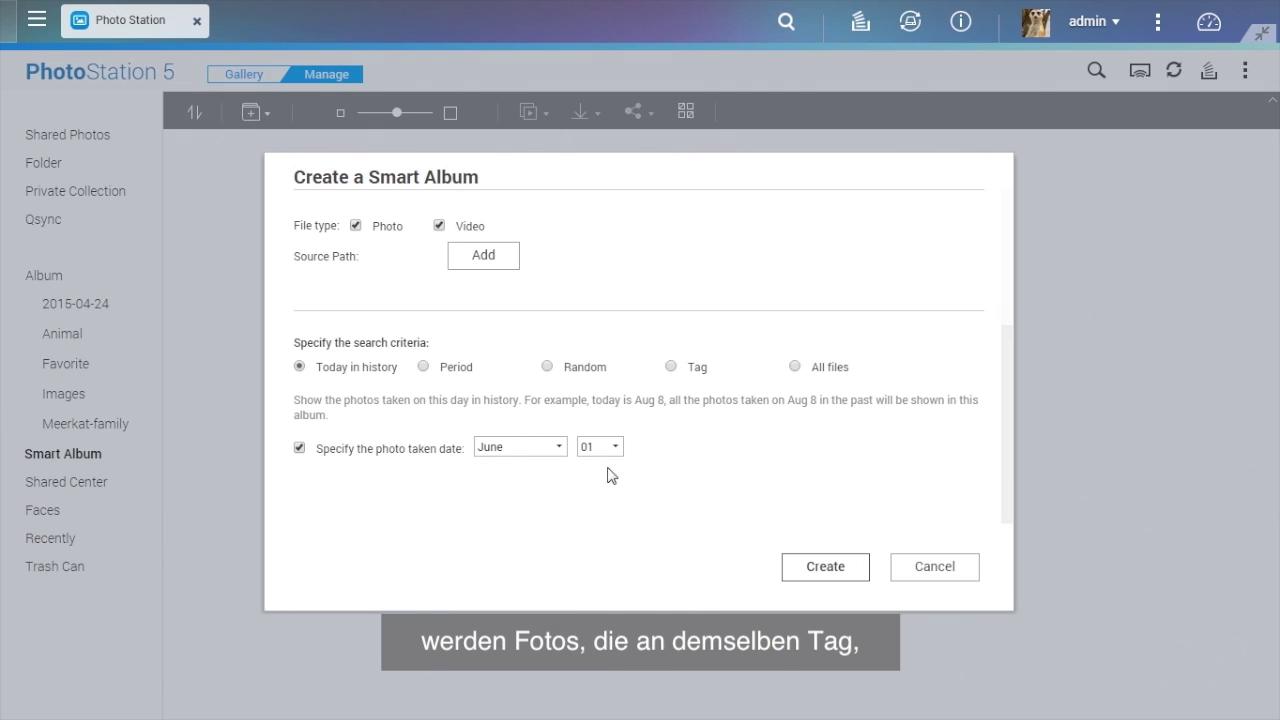
pyautogui.click(616, 447)
pyautogui.scroll(-5, 607, 372)
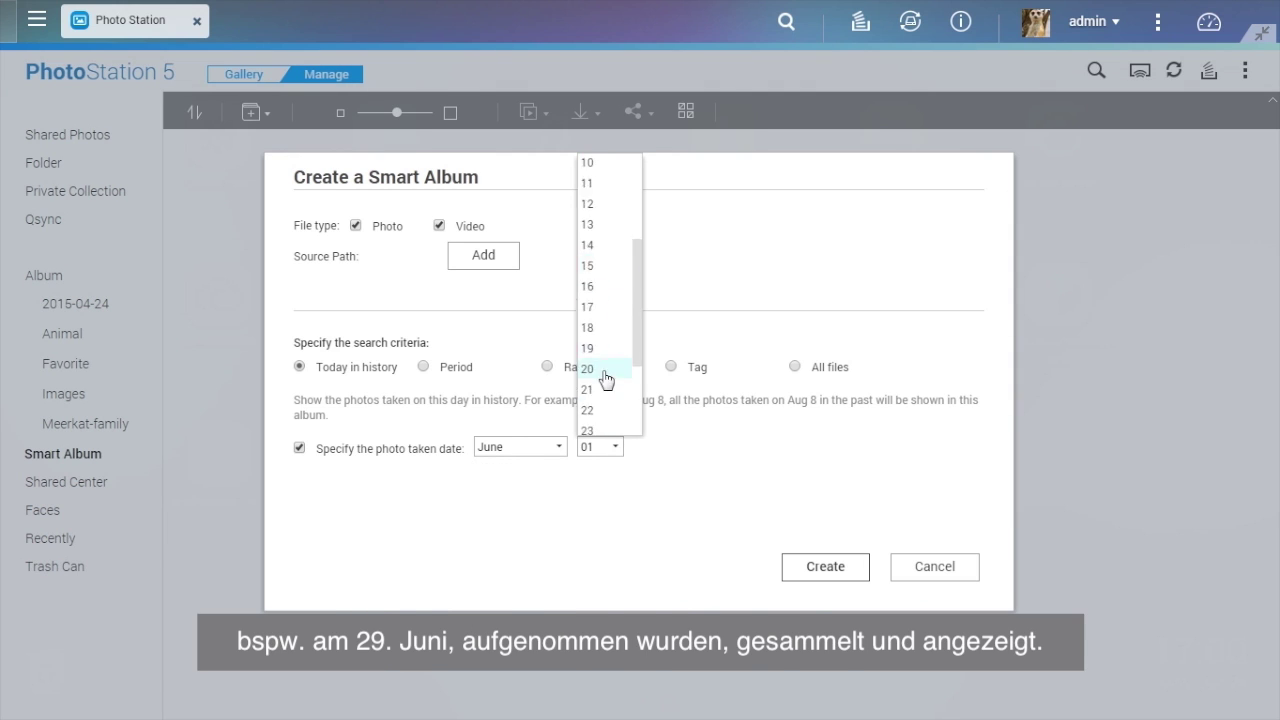
pyautogui.click(612, 405)
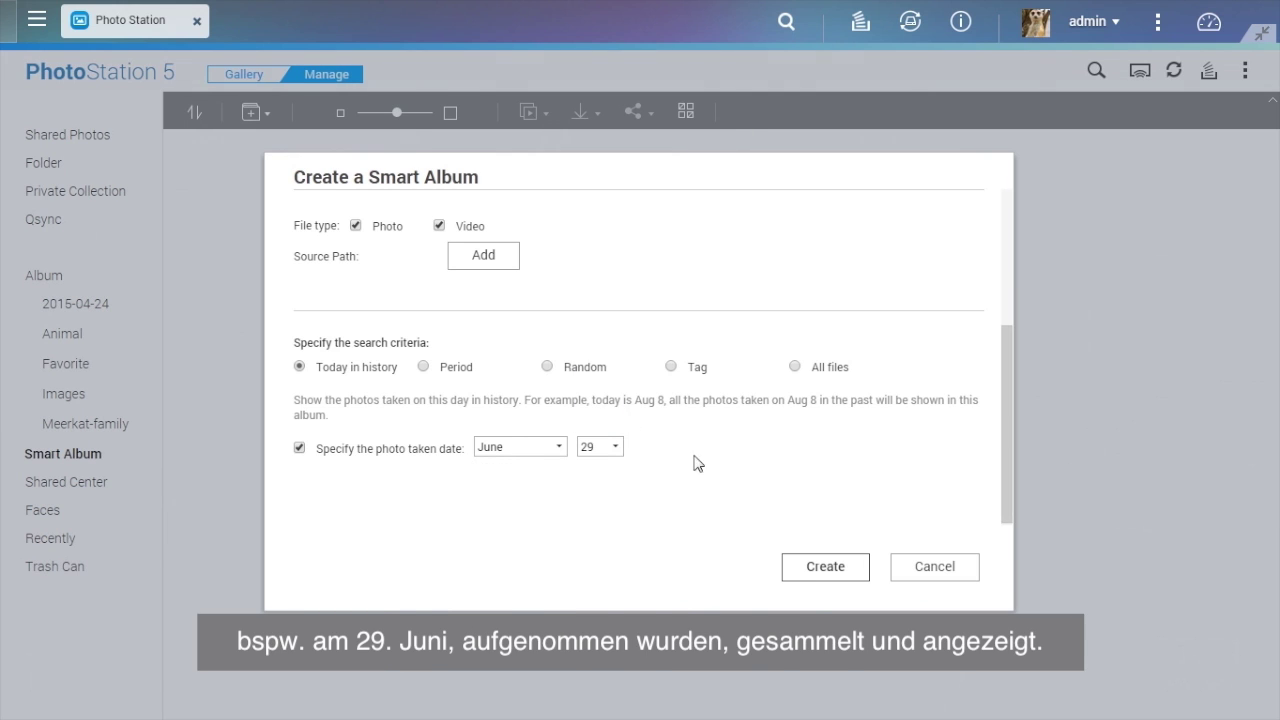
pyautogui.click(825, 567)
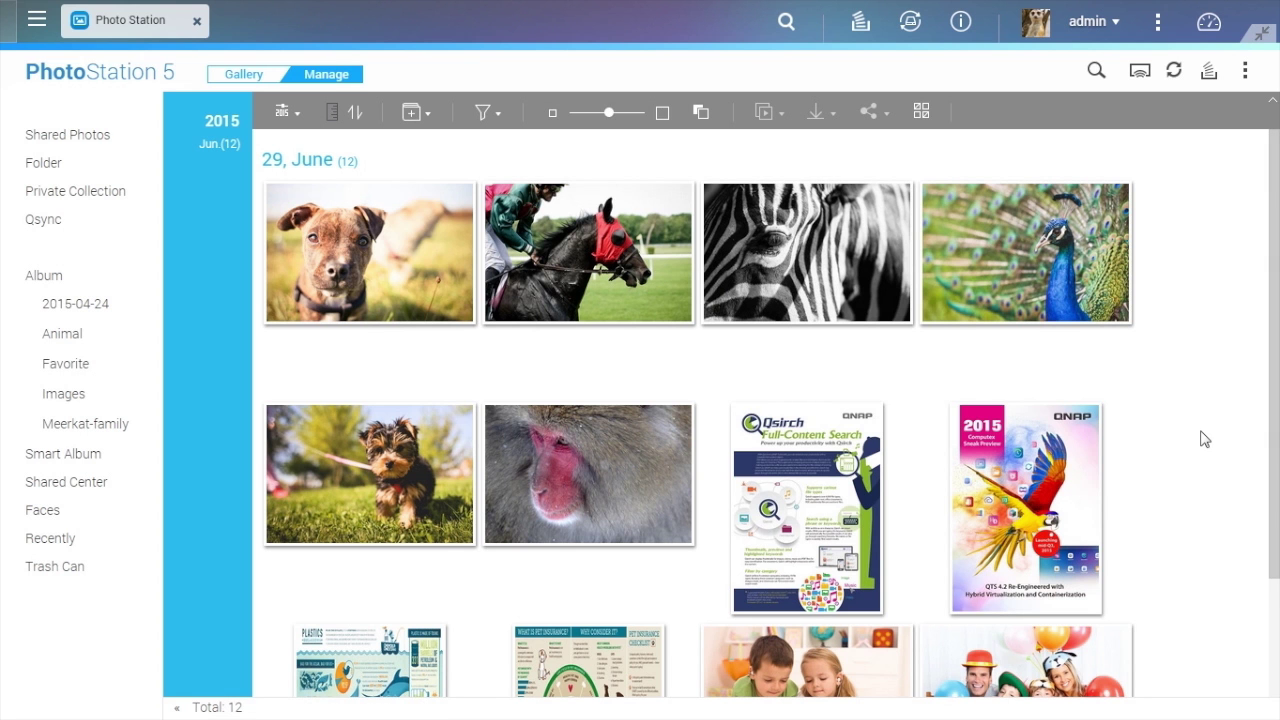
# Open the children photo full-size and run face detection on it.
pyautogui.scroll(-2, 1203, 440)
pyautogui.moveTo(846, 500)
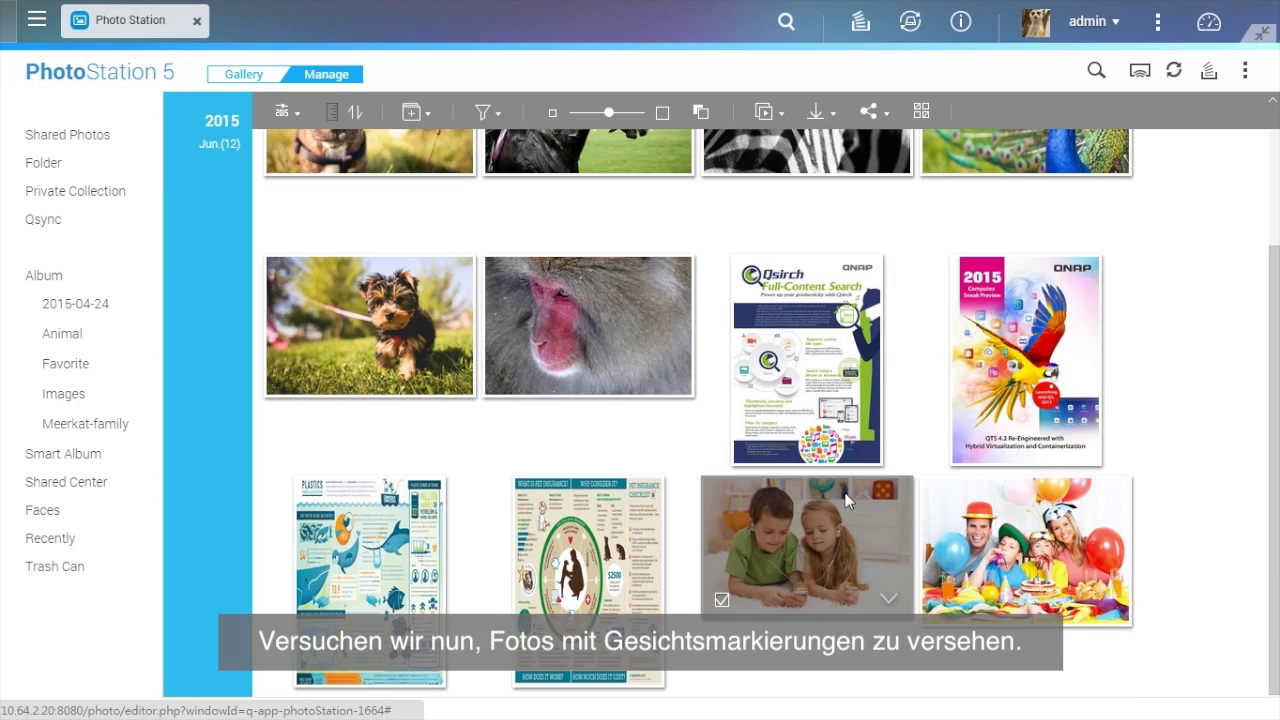
pyautogui.click(846, 500)
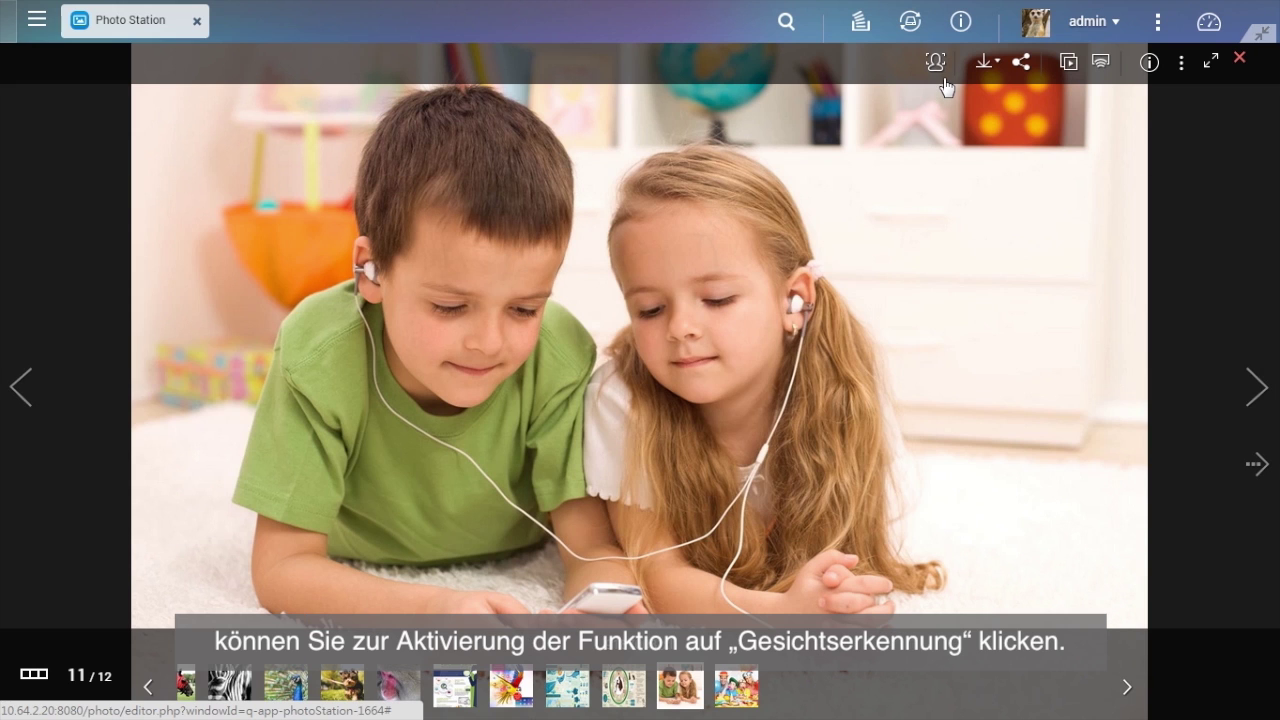
pyautogui.click(939, 70)
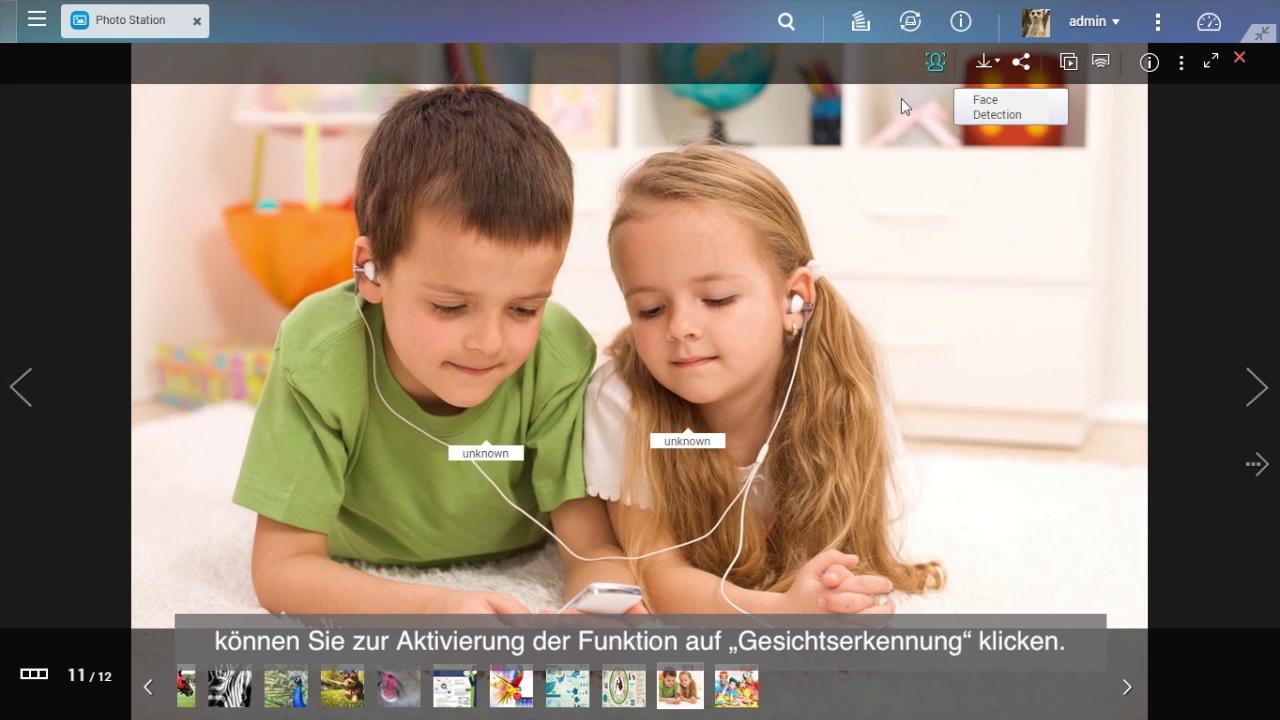
# Replace the boy's 'unknown' face label with his name, then start naming the girl.
pyautogui.click(484, 454)
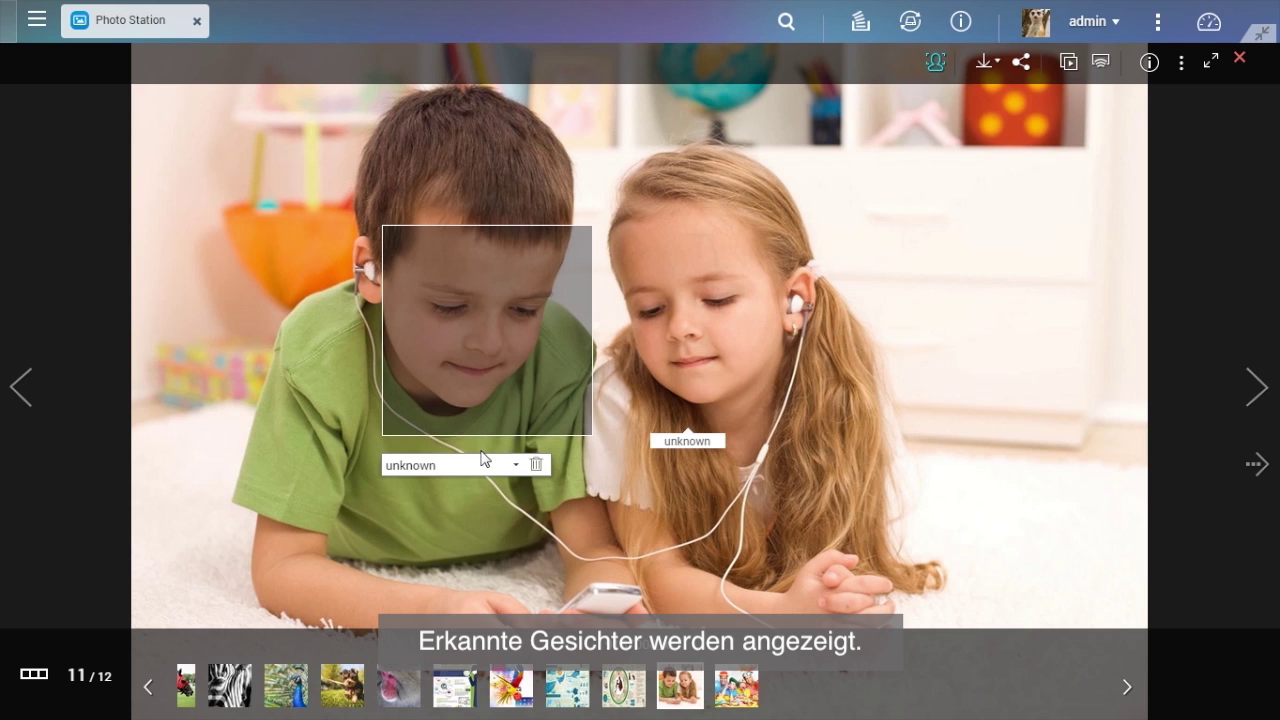
pyautogui.moveTo(484, 457); pyautogui.dragTo(350, 443)
pyautogui.write('W')
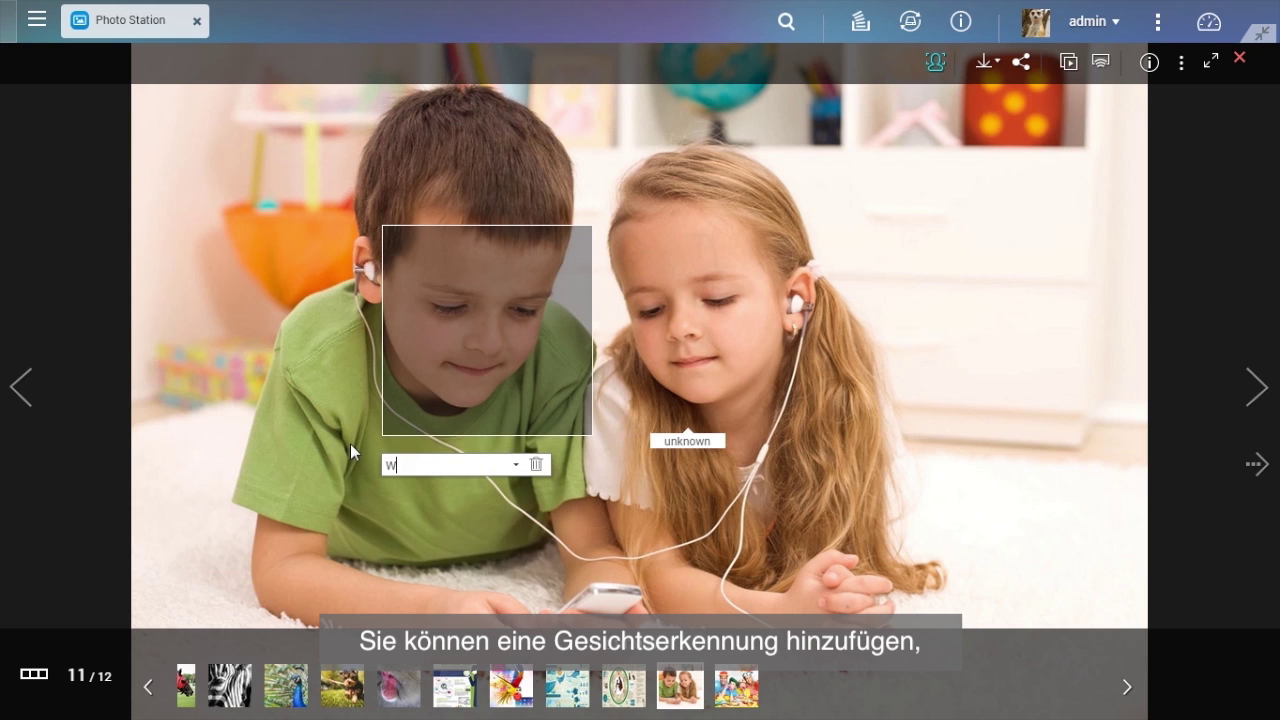
pyautogui.write('oody')
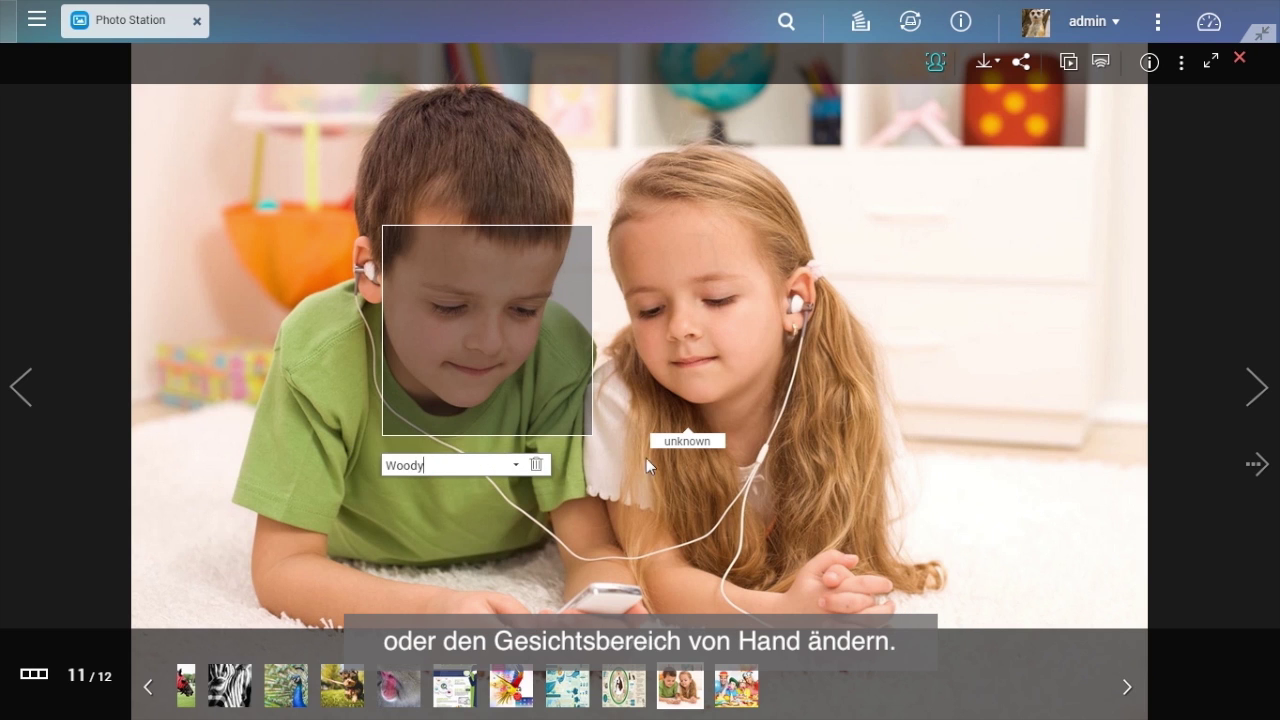
pyautogui.press('Return')
pyautogui.click(655, 446)
pyautogui.doubleClick(652, 451)
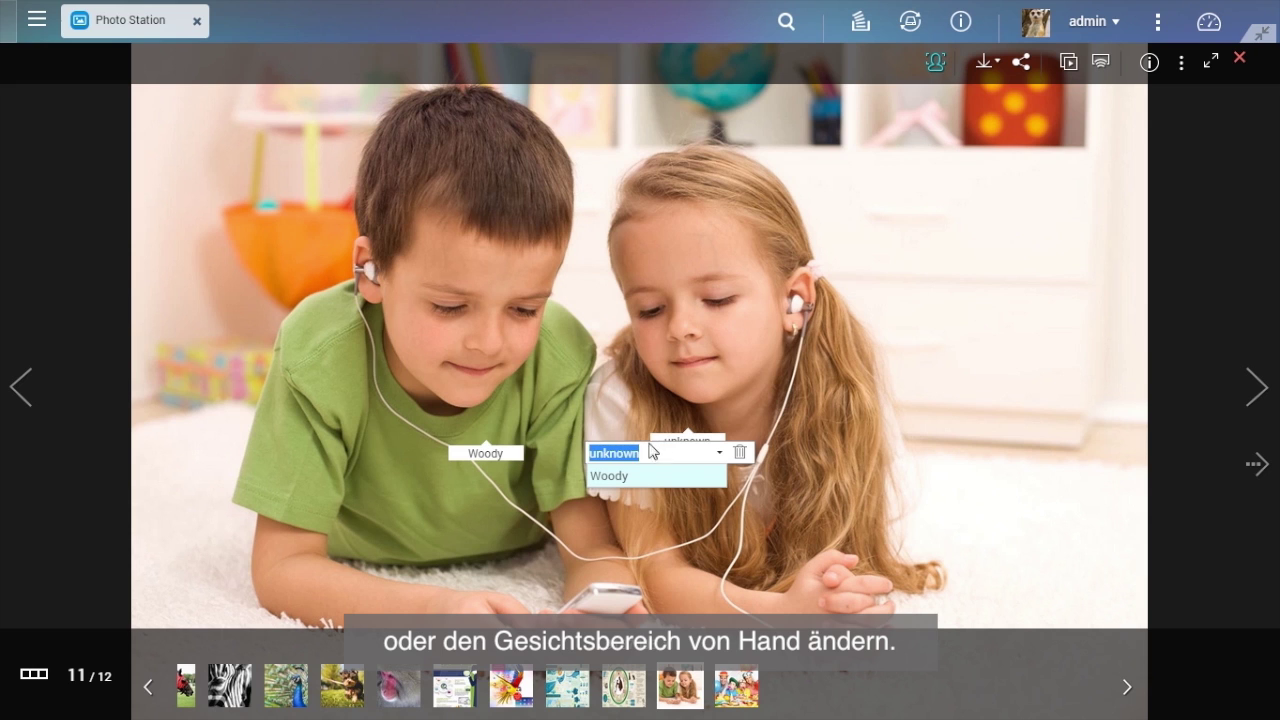
pyautogui.write('El')
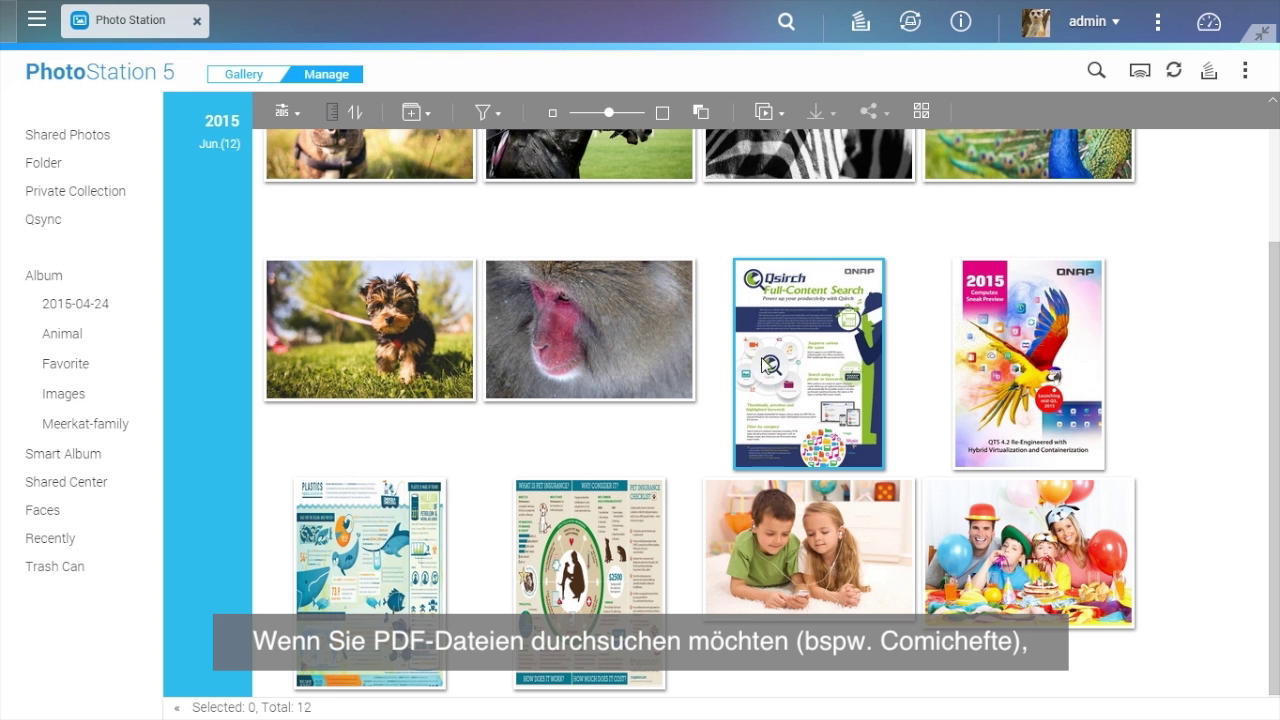
pyautogui.click(771, 360)
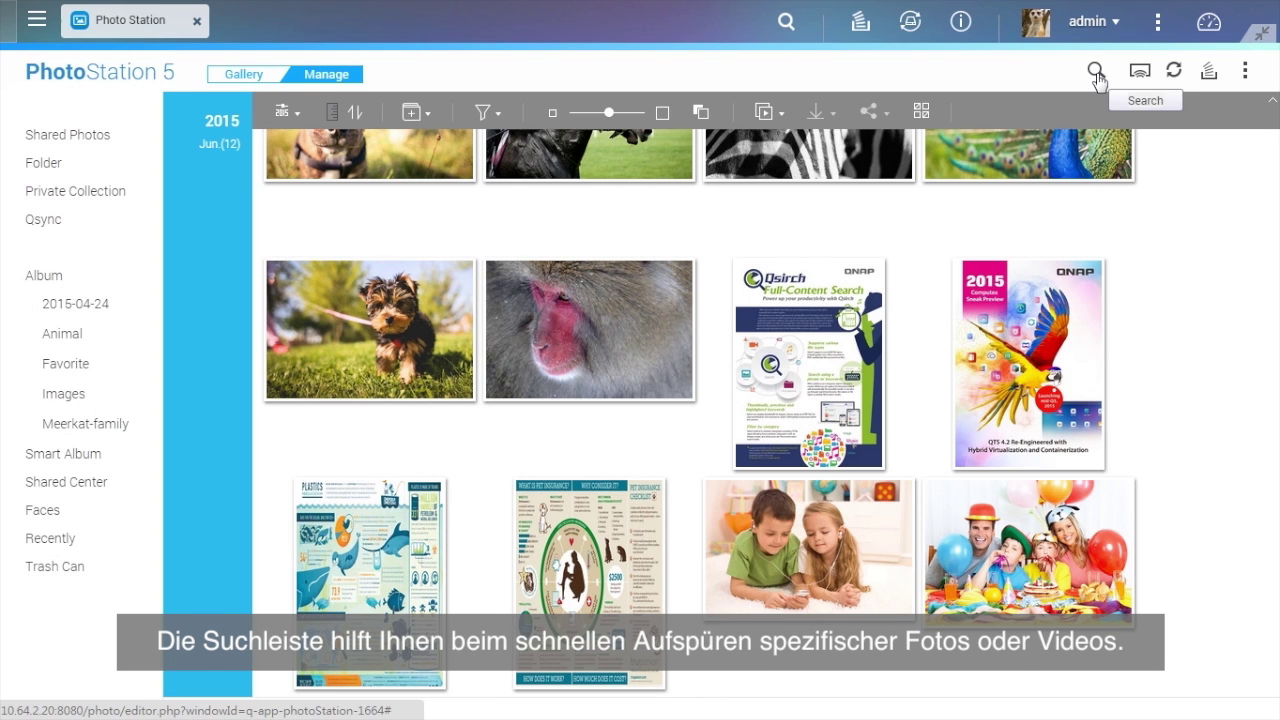
pyautogui.click(1096, 73)
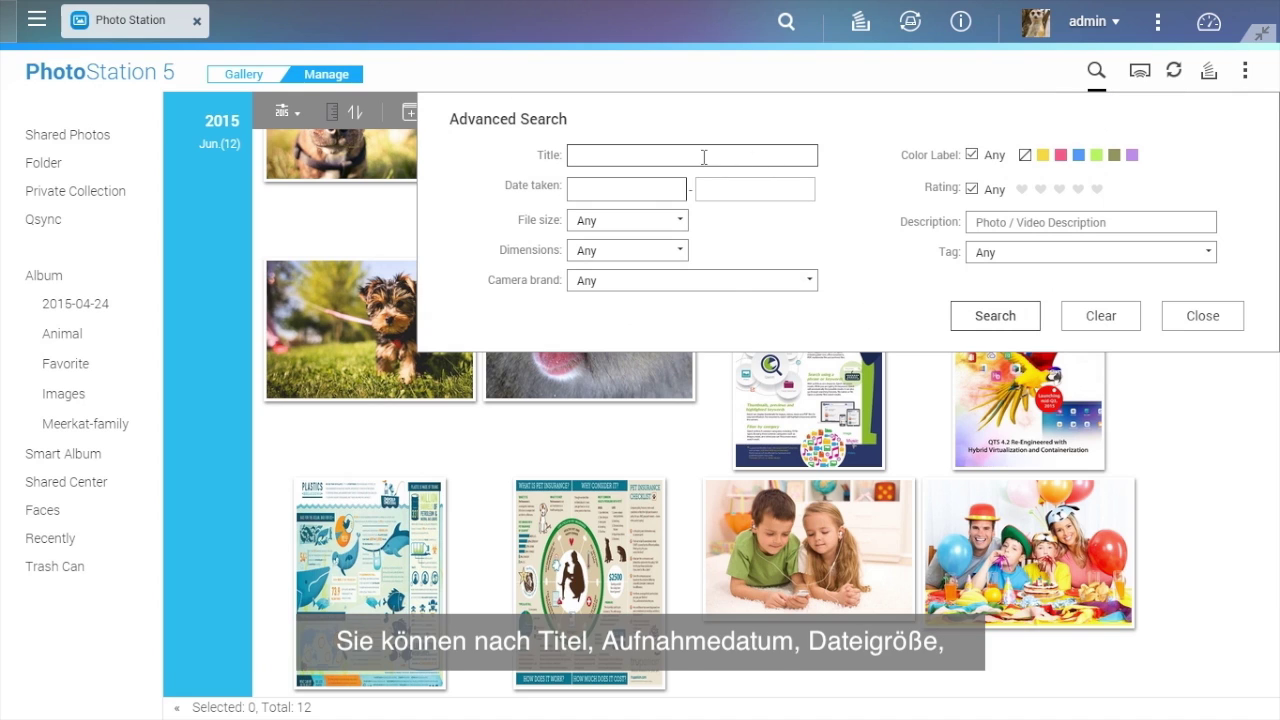
pyautogui.click(654, 190)
pyautogui.click(655, 191)
pyautogui.click(655, 191)
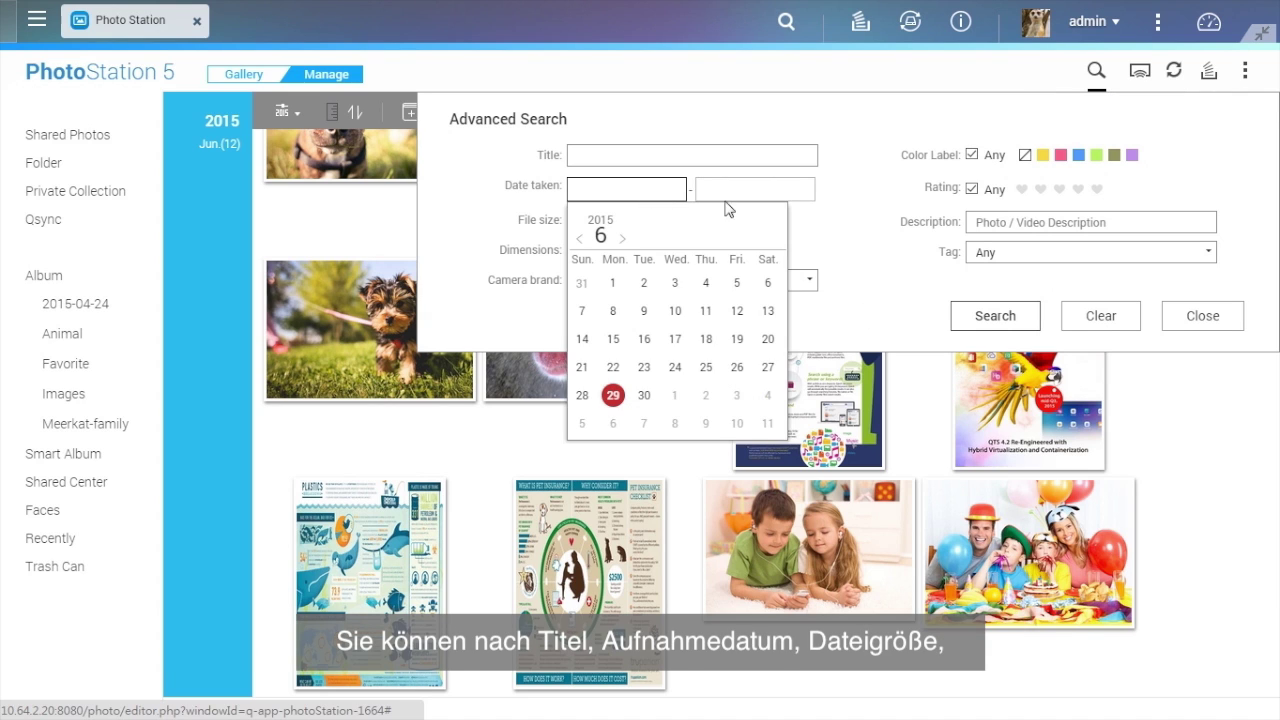
pyautogui.click(815, 228)
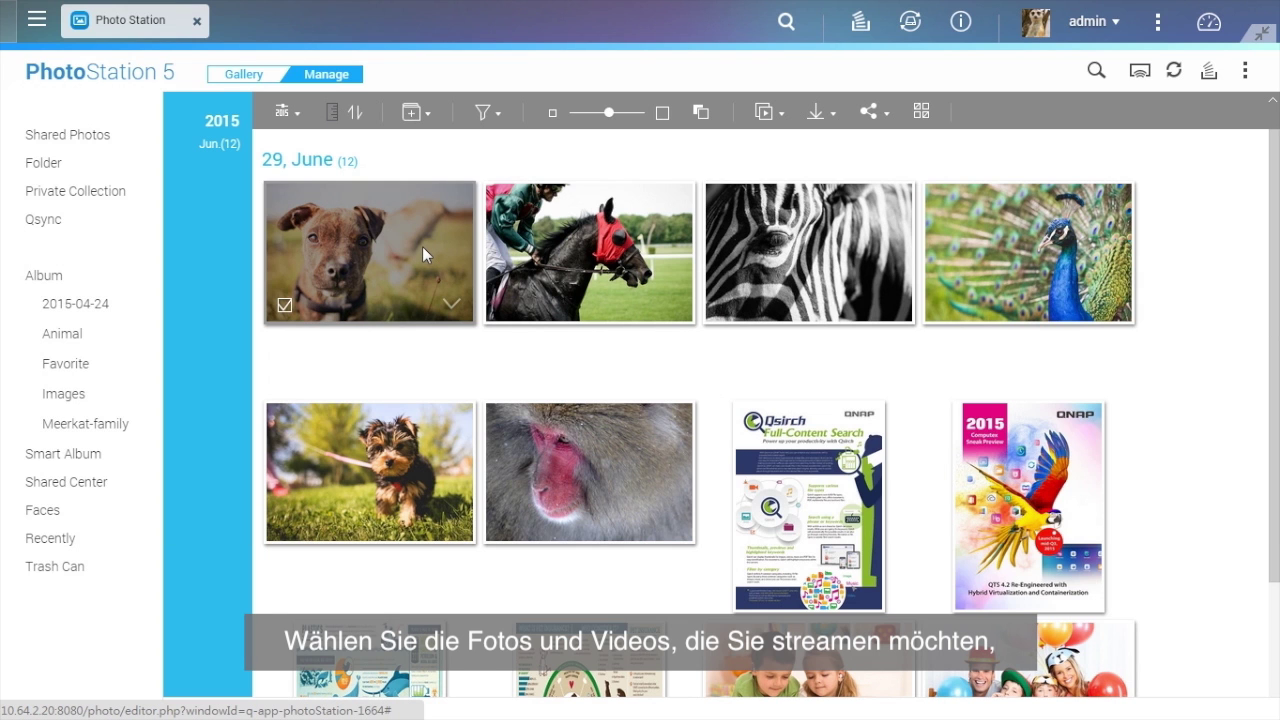
pyautogui.rightClick(424, 248)
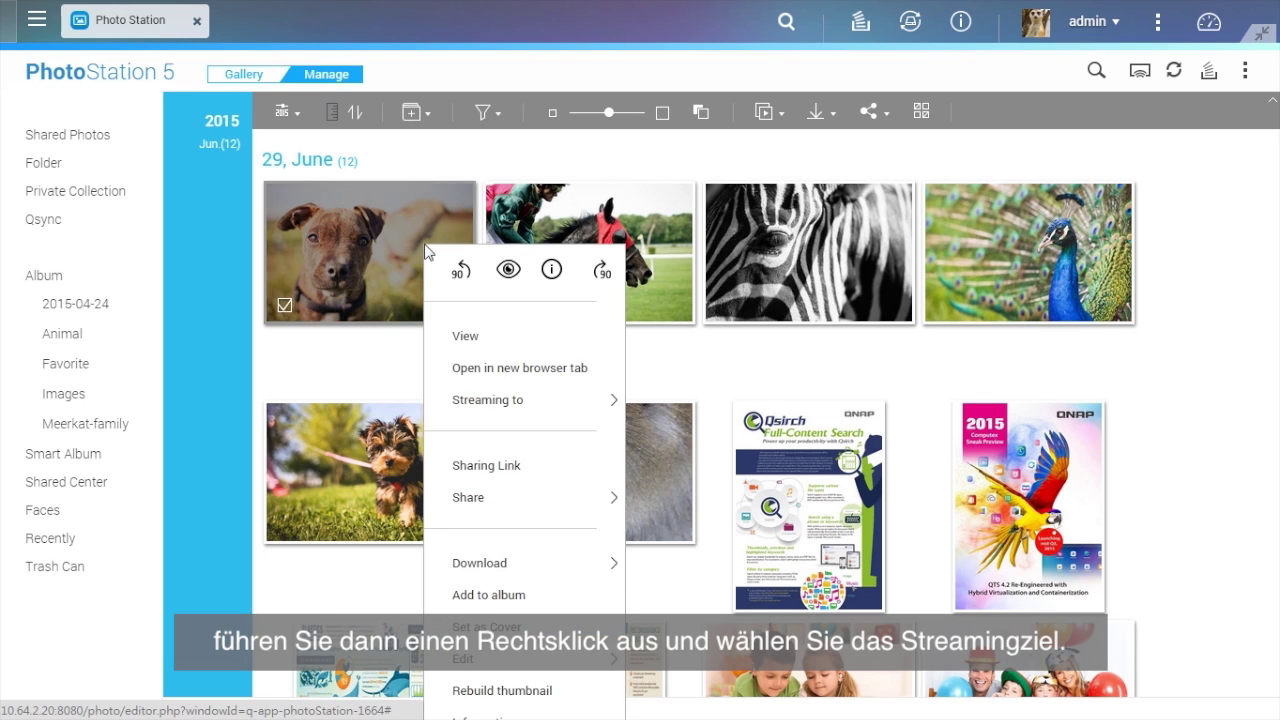
pyautogui.moveTo(565, 409)
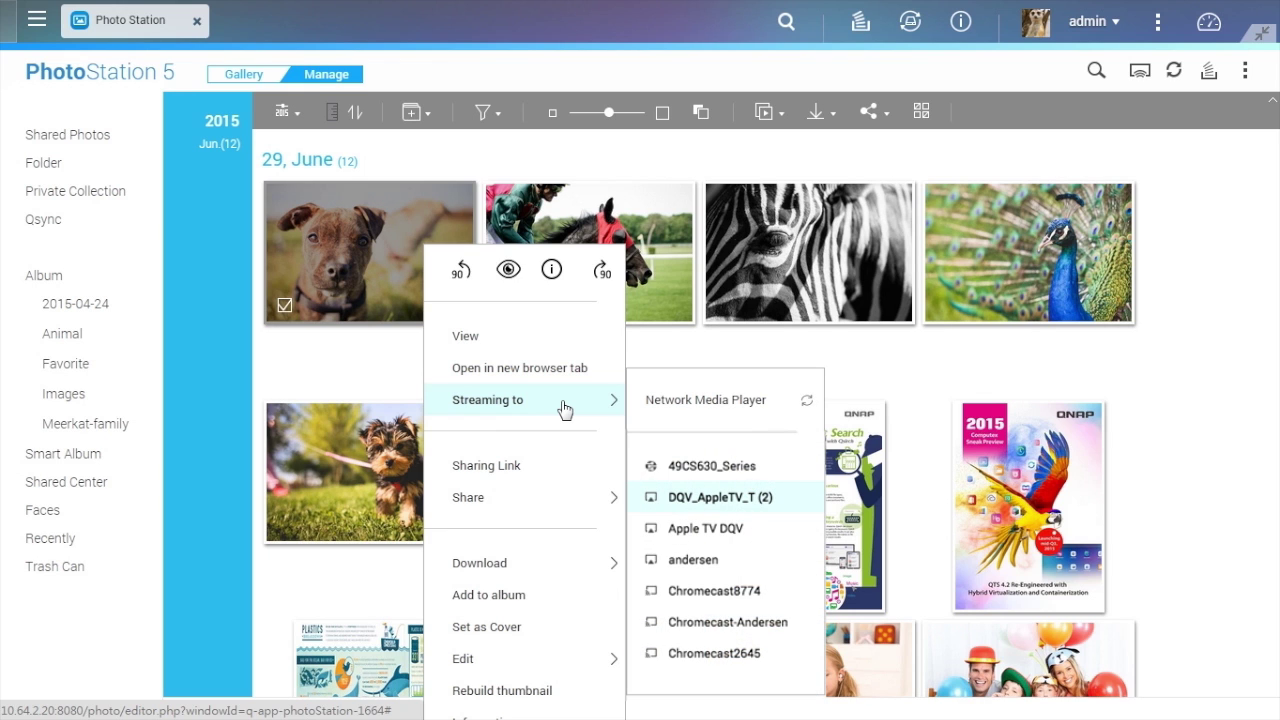
pyautogui.click(622, 218)
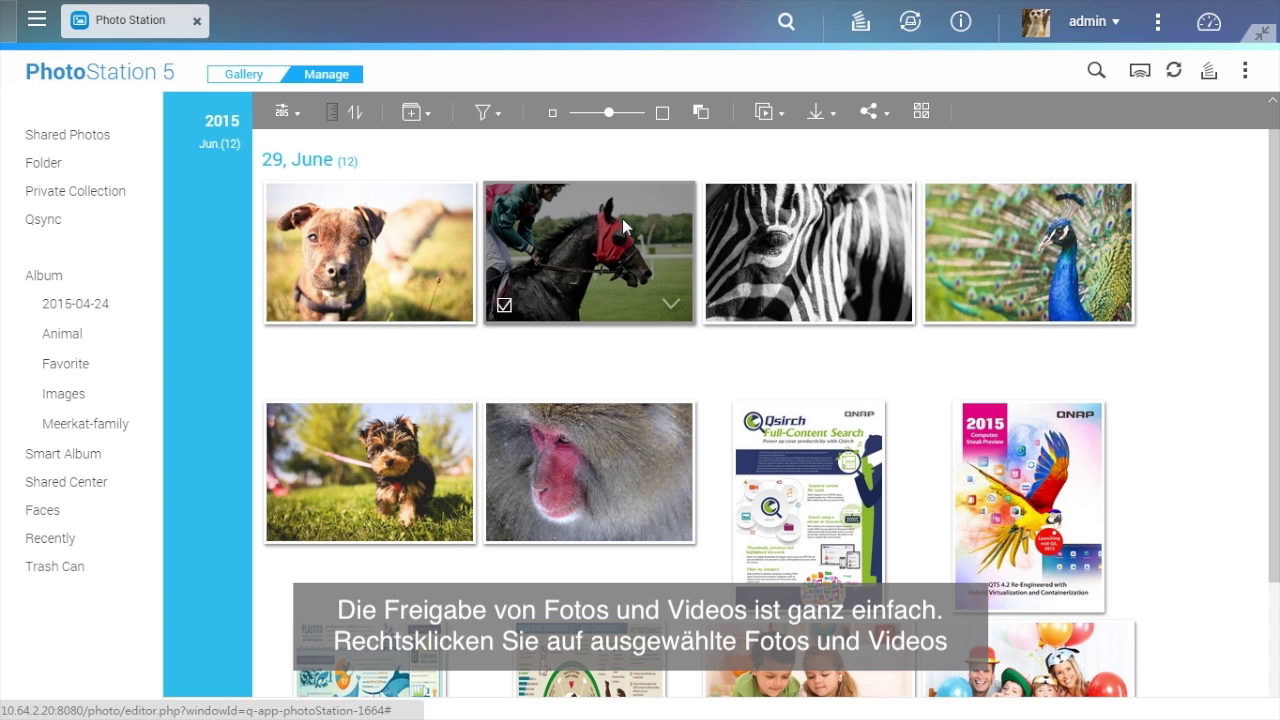
# Load the horse, dog and peacock photos into the Social Network sharing cart and list networks.
pyautogui.click(866, 113)
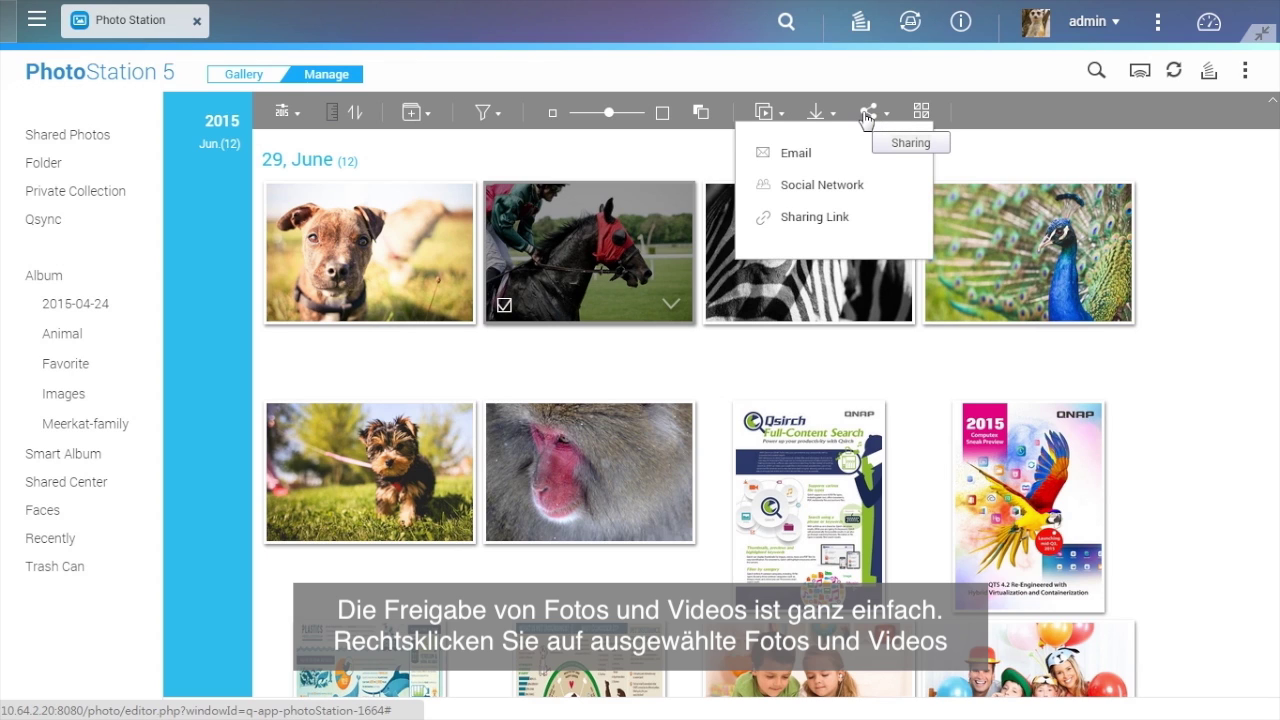
pyautogui.click(905, 188)
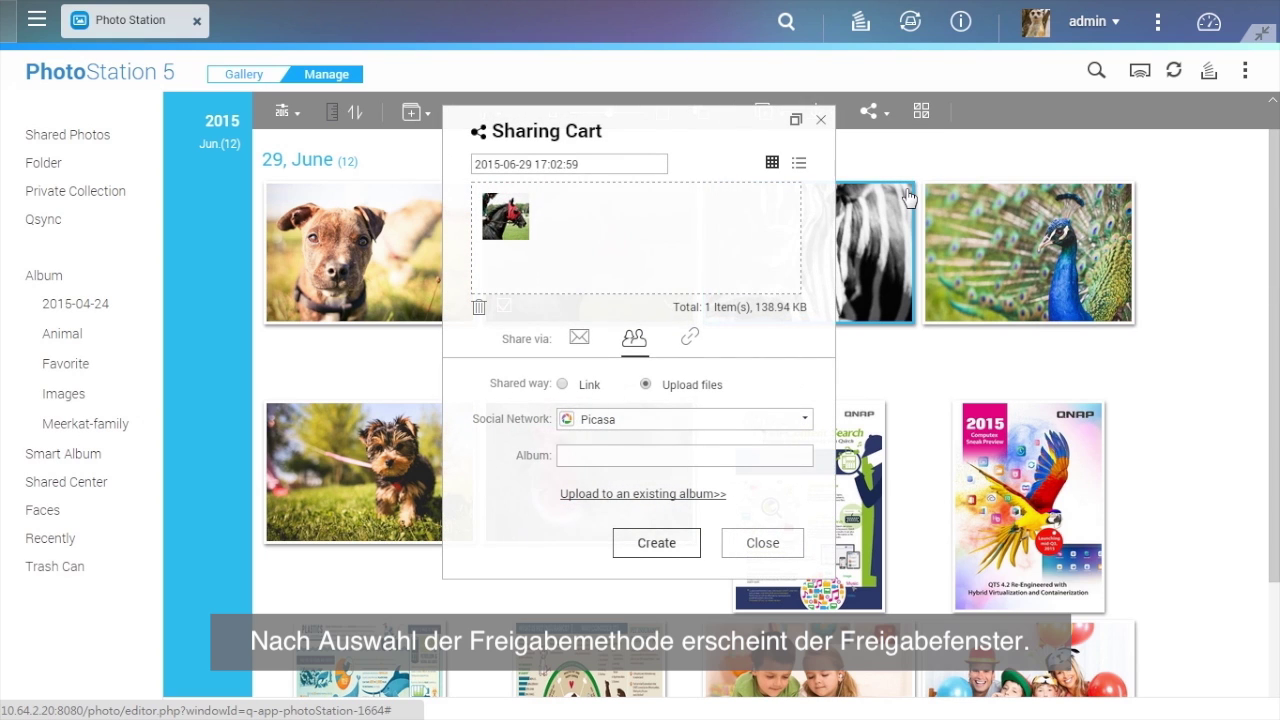
pyautogui.moveTo(411, 213); pyautogui.dragTo(564, 209)
pyautogui.moveTo(1000, 250); pyautogui.dragTo(622, 230)
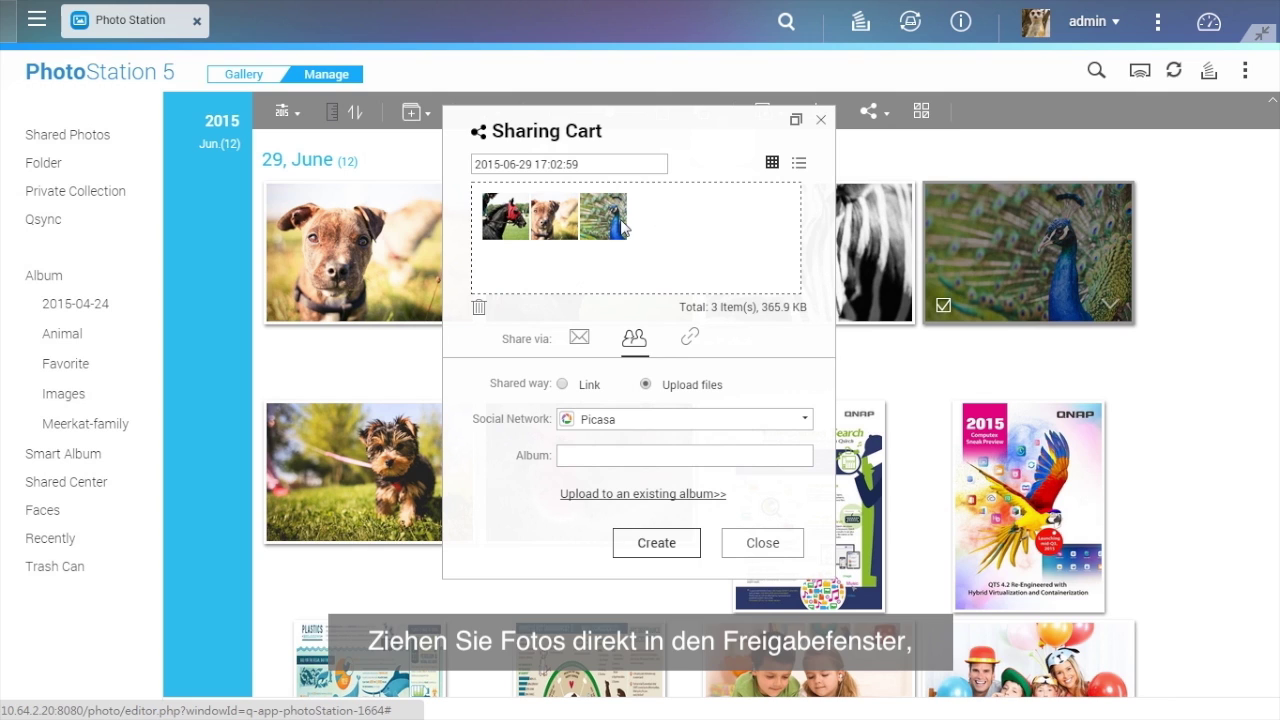
pyautogui.click(695, 422)
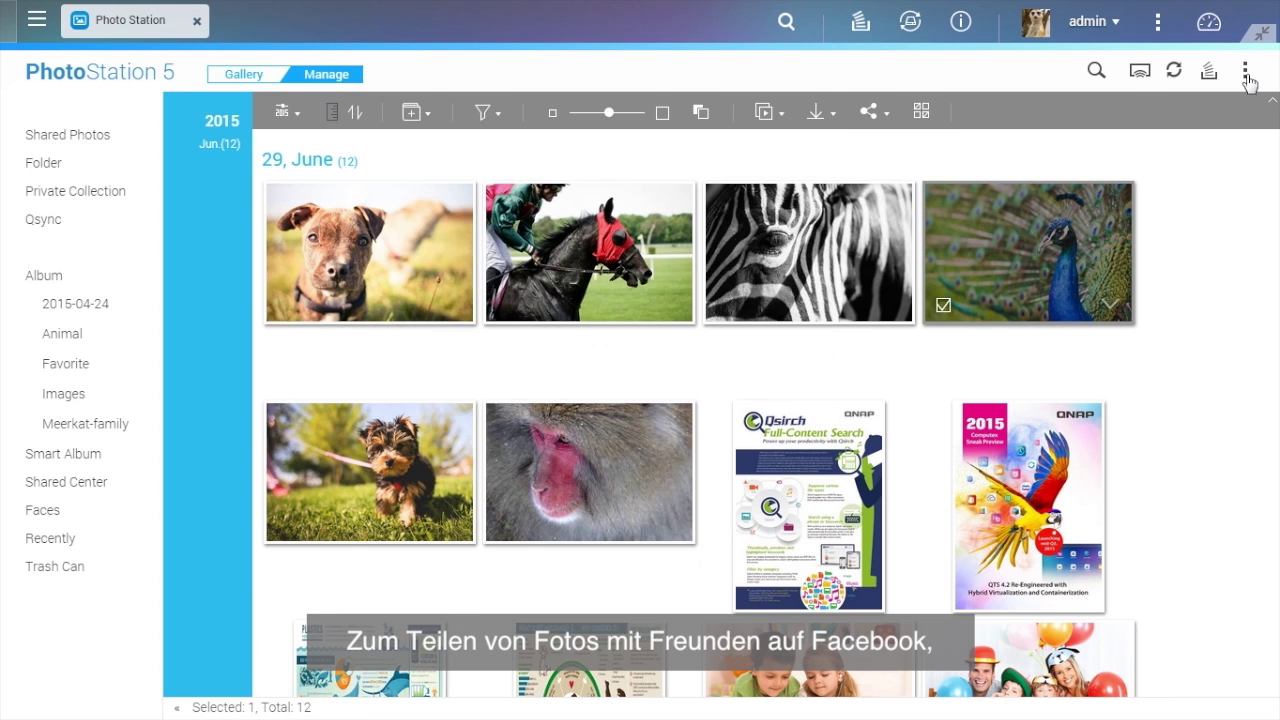
# Open Settings at the Social Network Binding page showing the linked Facebook account.
pyautogui.click(1245, 71)
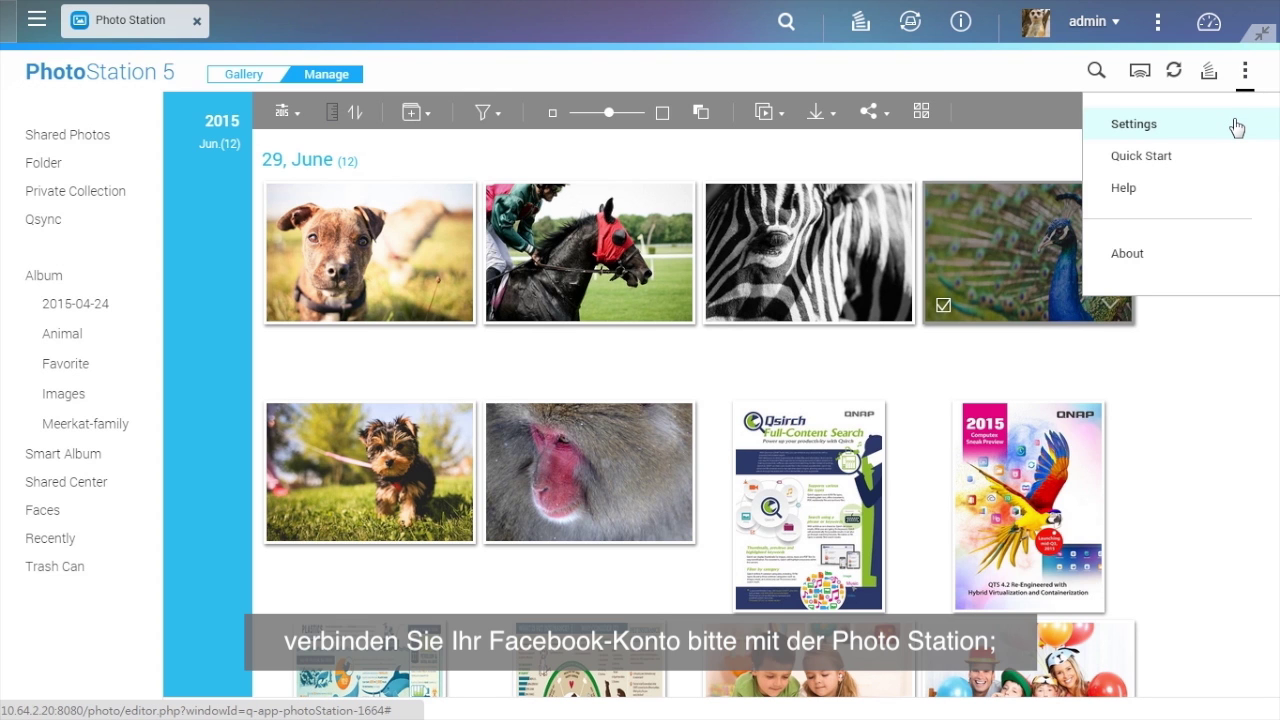
pyautogui.click(1134, 124)
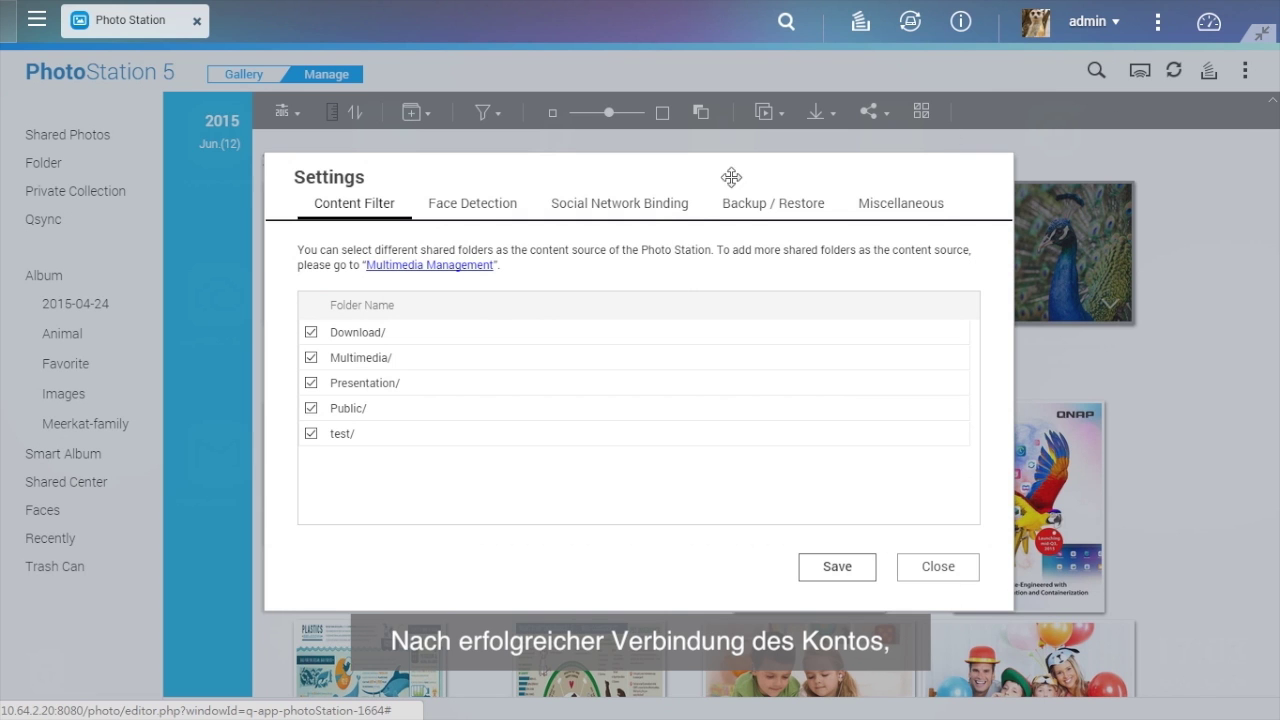
pyautogui.click(602, 208)
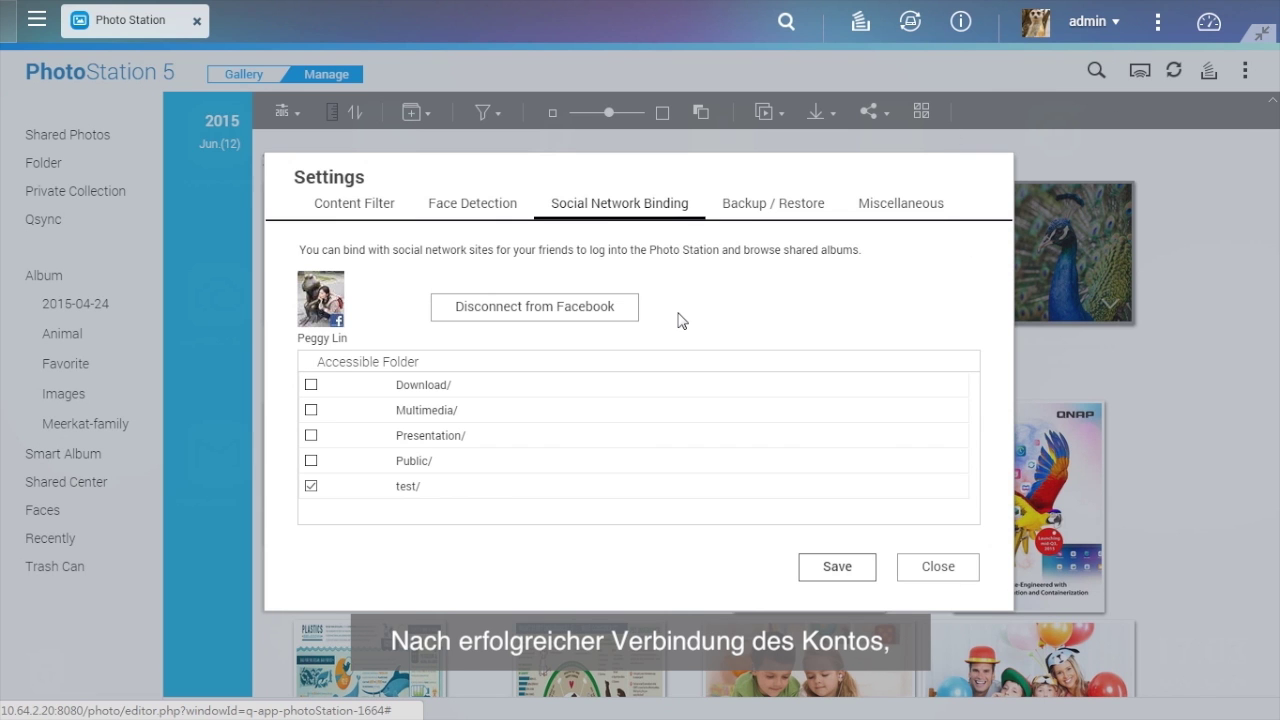